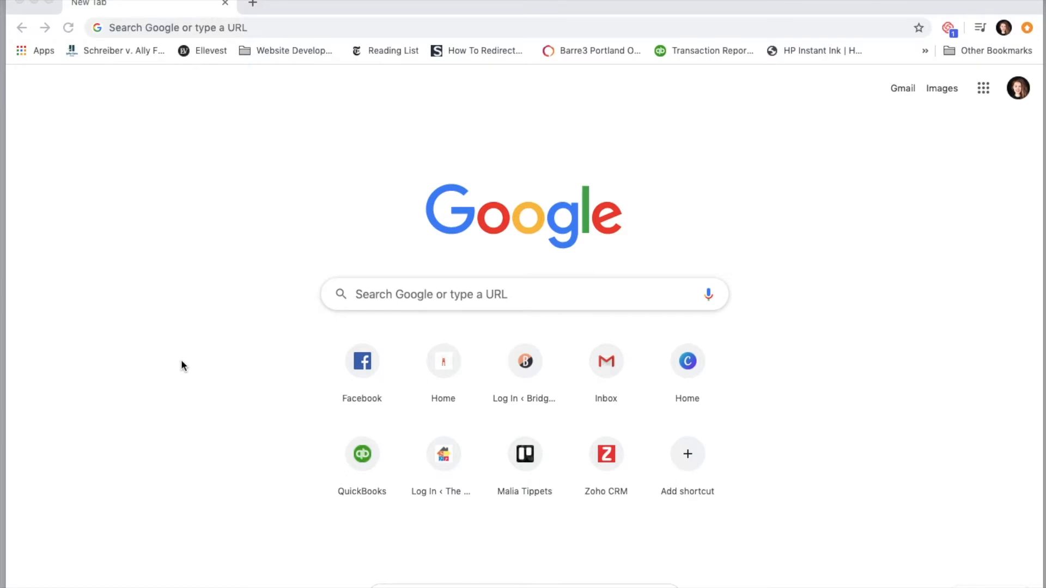
- Search Google for "google keyword planner" and open the non-sponsored Keyword Planner - Google Ads result
click(401, 292)
click(355, 294)
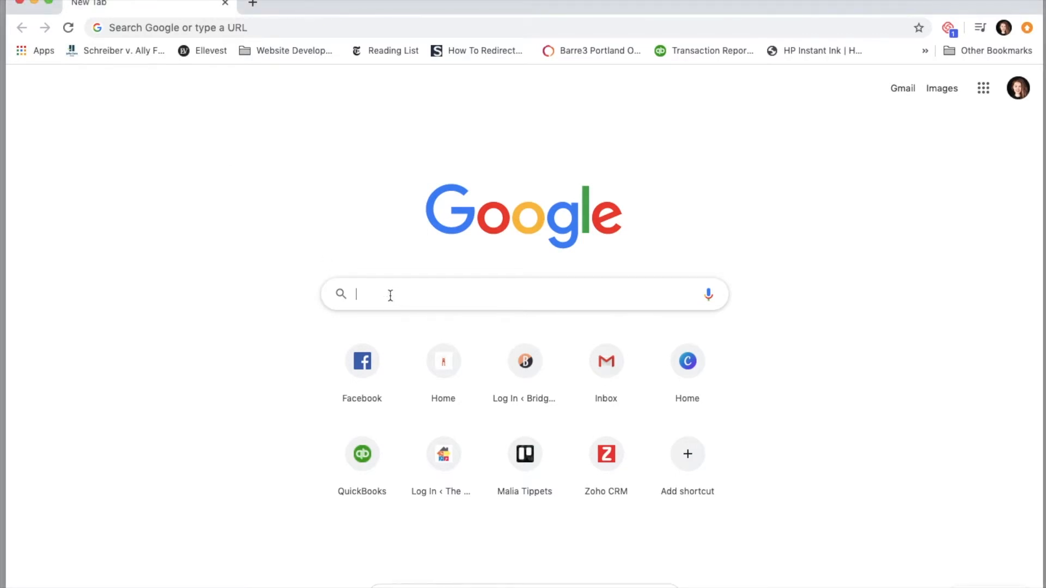
text(google ke)
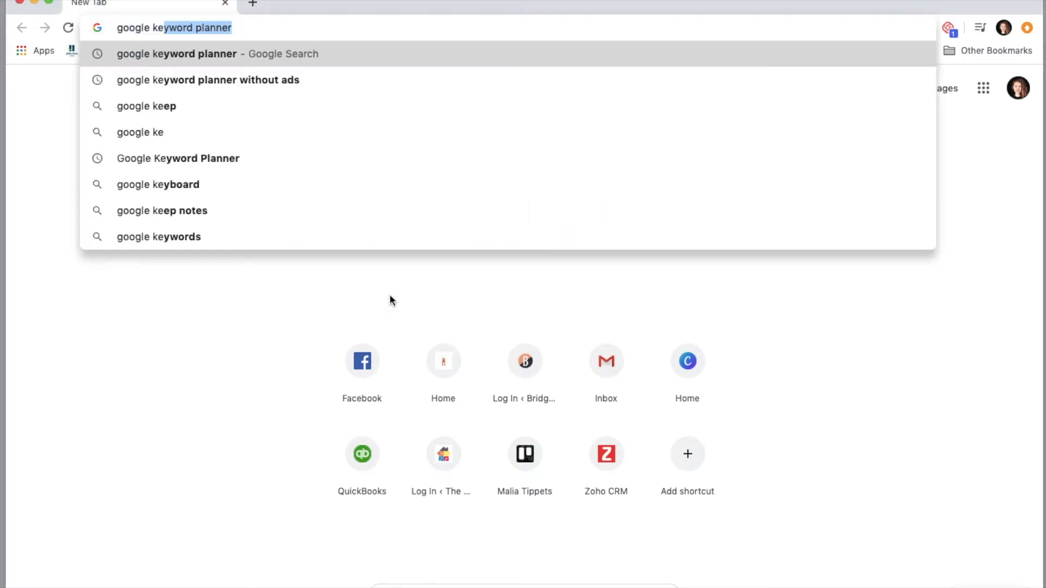
text(yword planner)
key(Return)
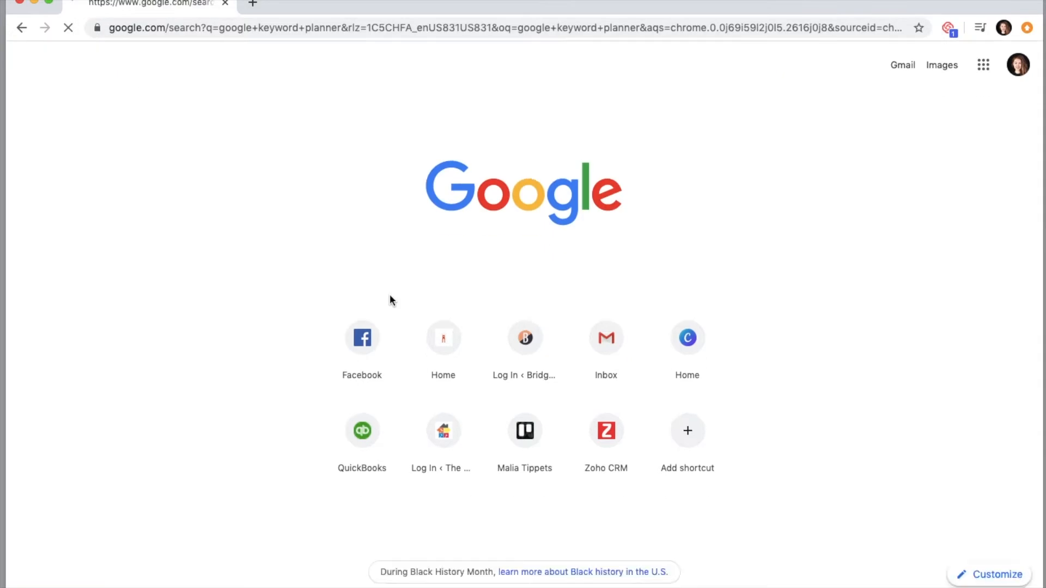
scroll(128, 439, down, 1)
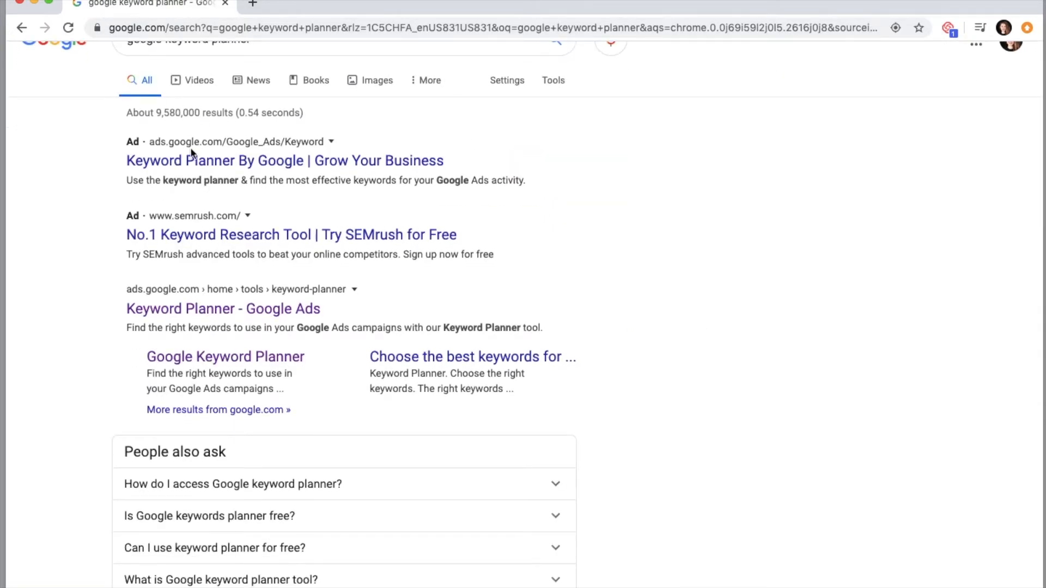
scroll(153, 157, up, 1)
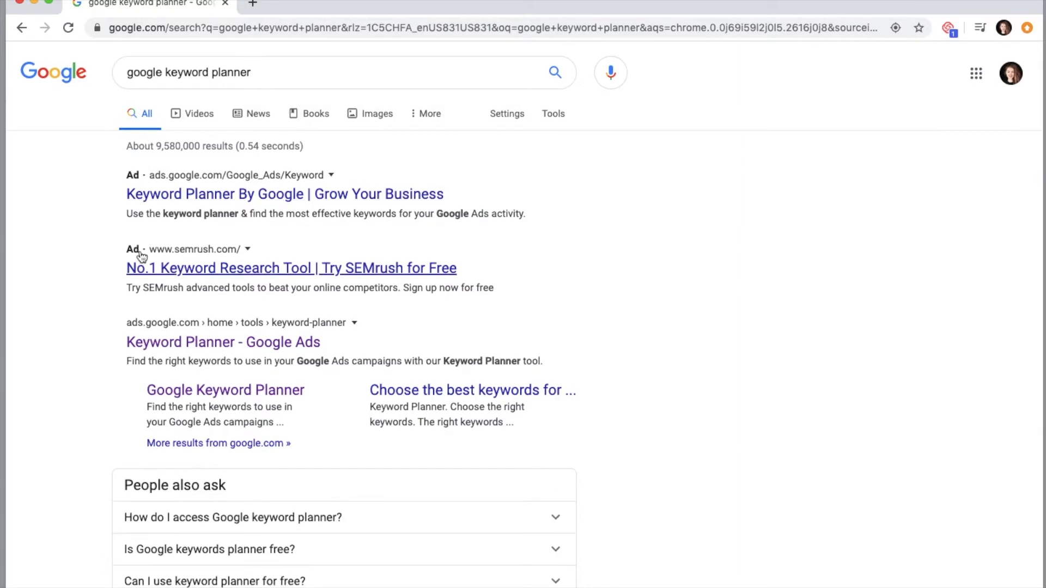
click(165, 343)
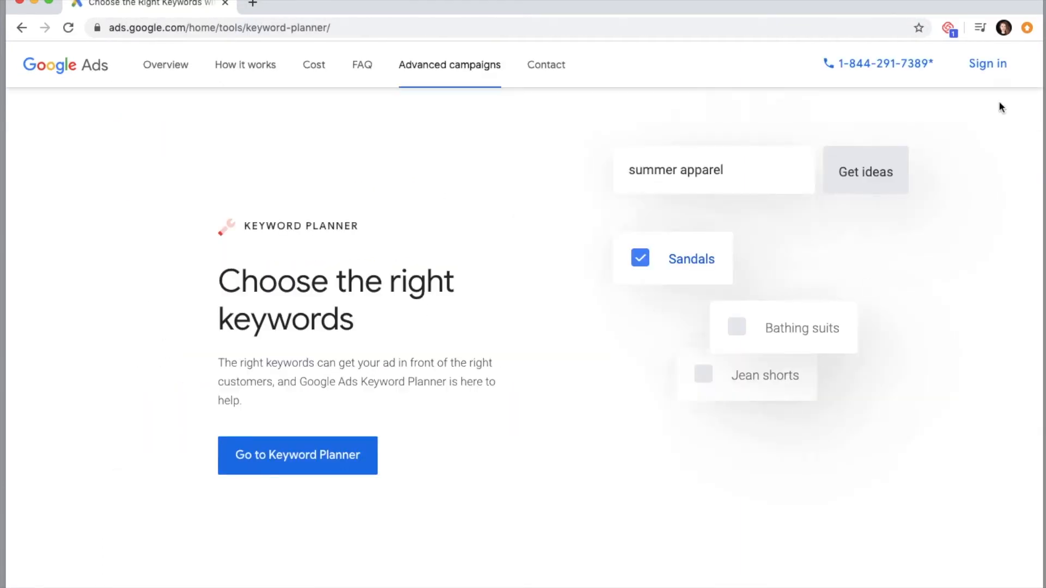
- Sign in to Google Ads, switching to the last saved account in the account list and entering its password
click(981, 74)
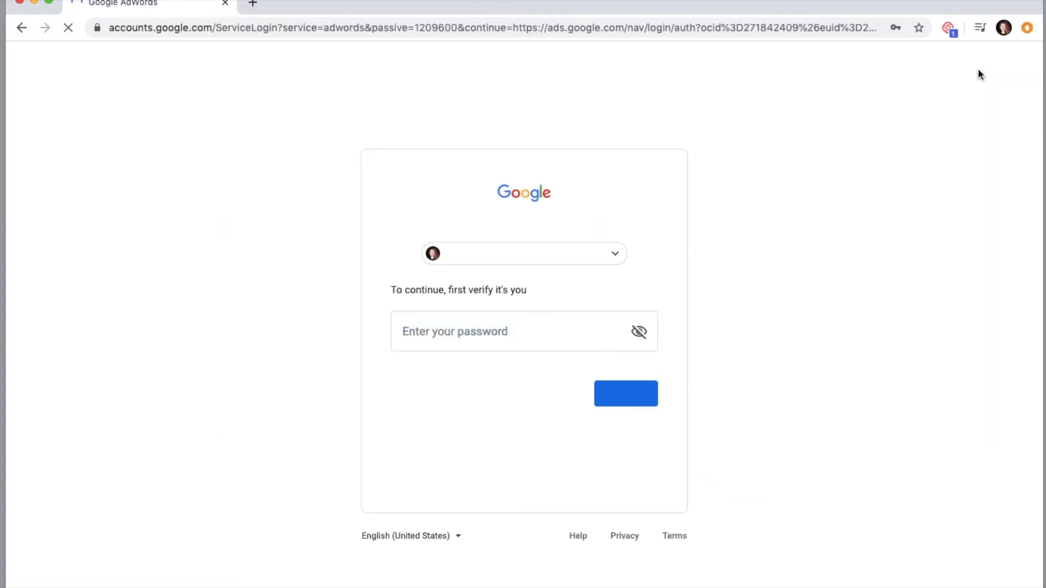
click(609, 255)
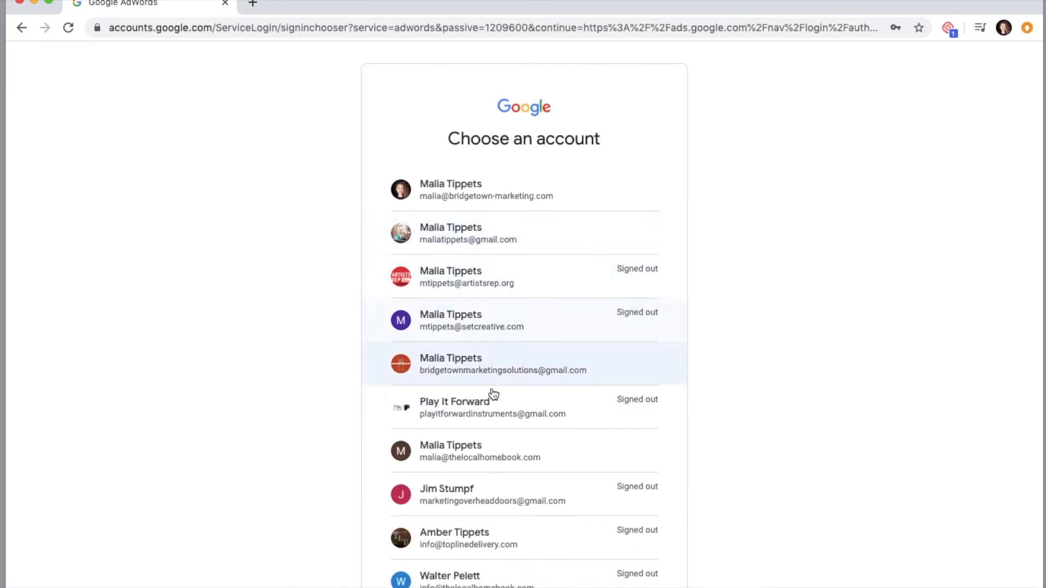
scroll(490, 398, down, 4)
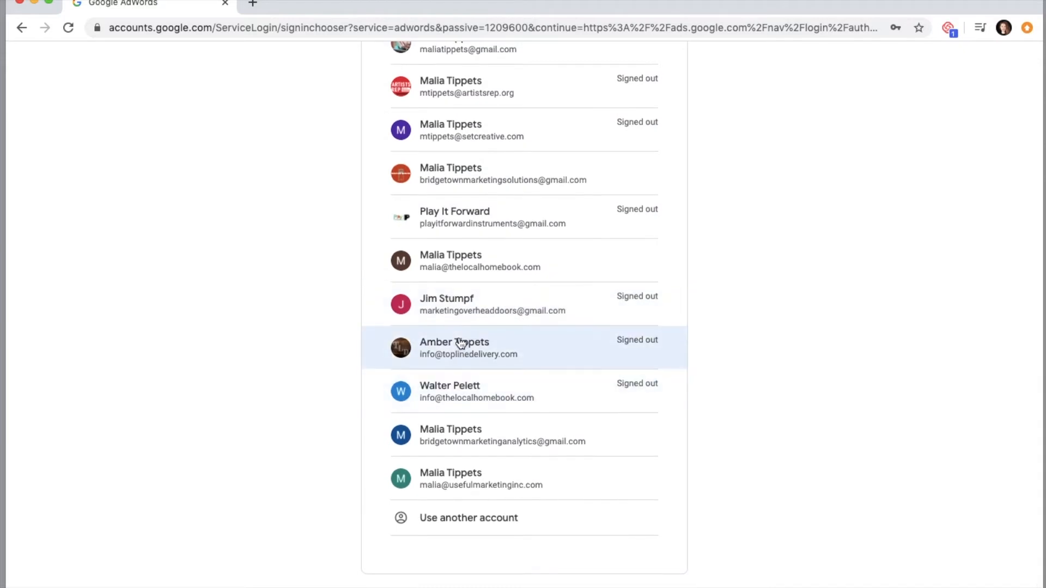
click(462, 476)
text(•••••••••••••)
key(Return)
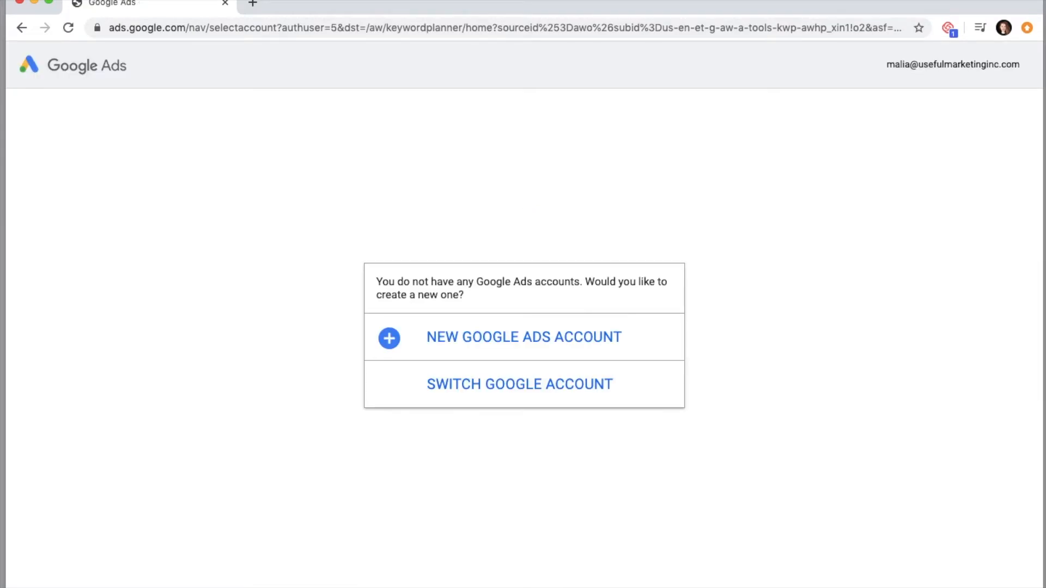
- Create a new Google Ads account with "Get more website sales or sign-ups" as the main advertising goal
click(500, 336)
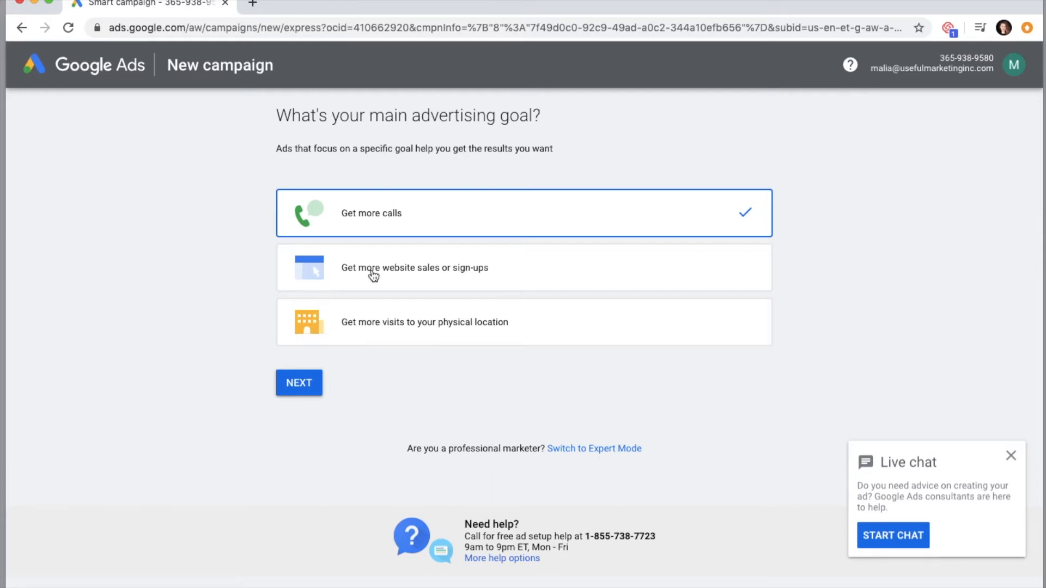
click(373, 276)
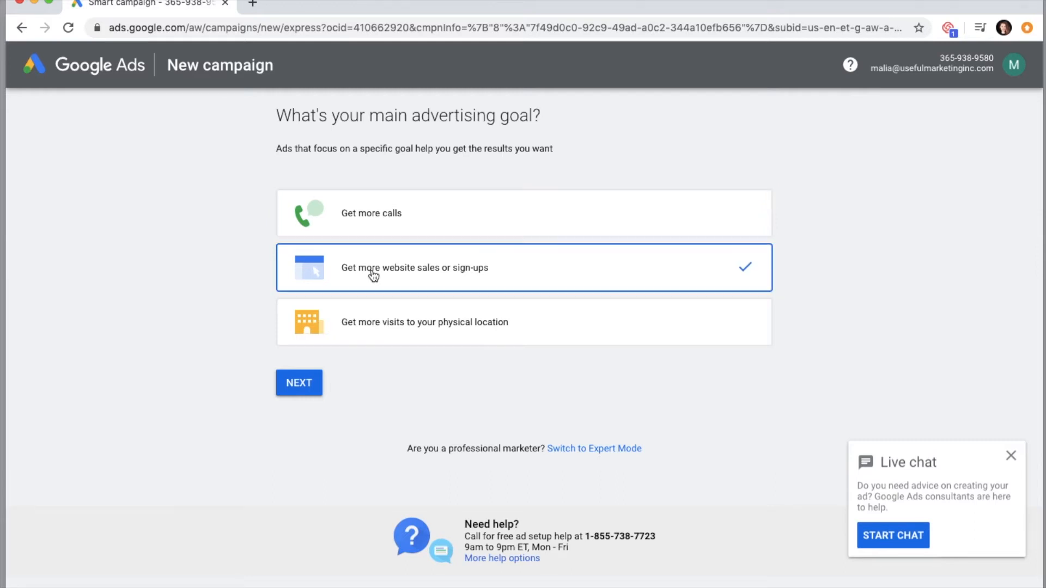
click(301, 384)
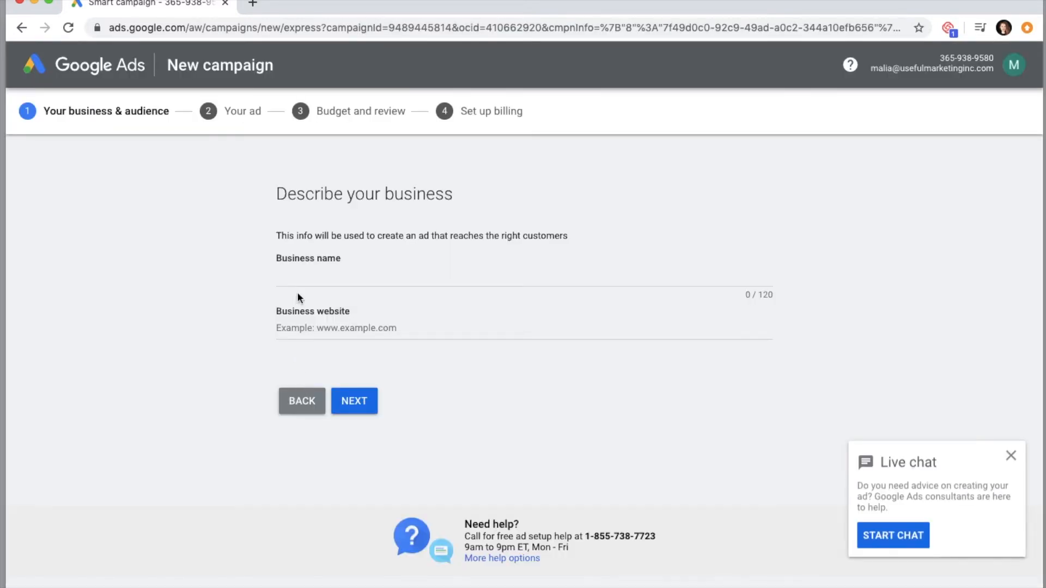
click(297, 276)
text(Bridgetown Marketing)
key(Tab)
text(www.bridg)
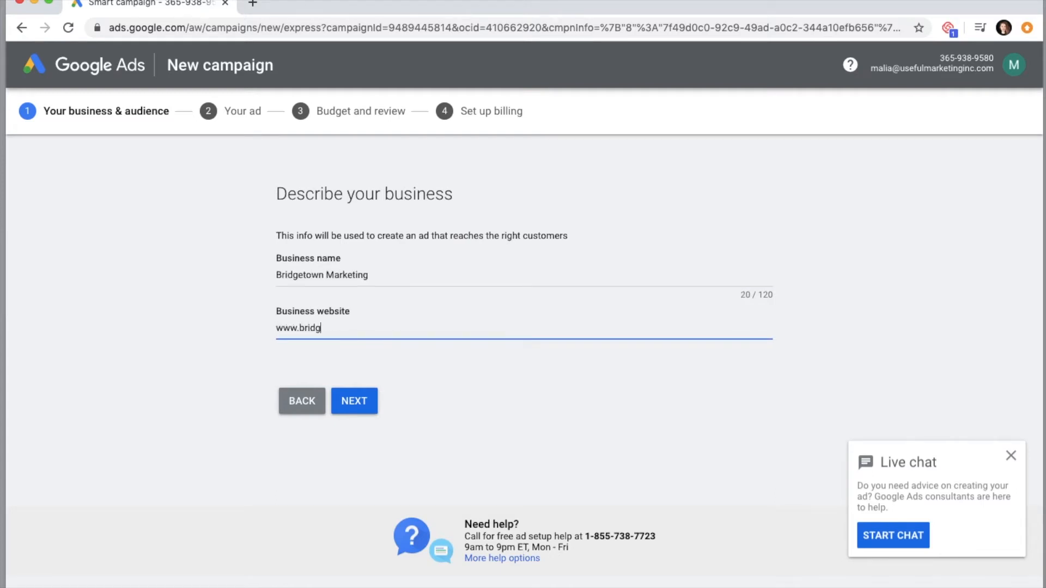
text(etown-marketing.com)
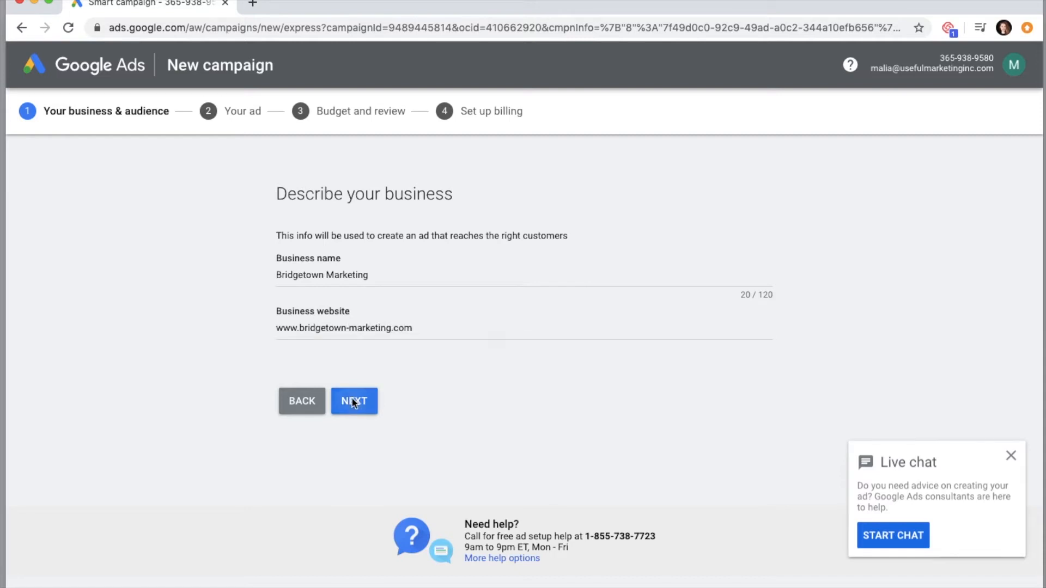
click(354, 404)
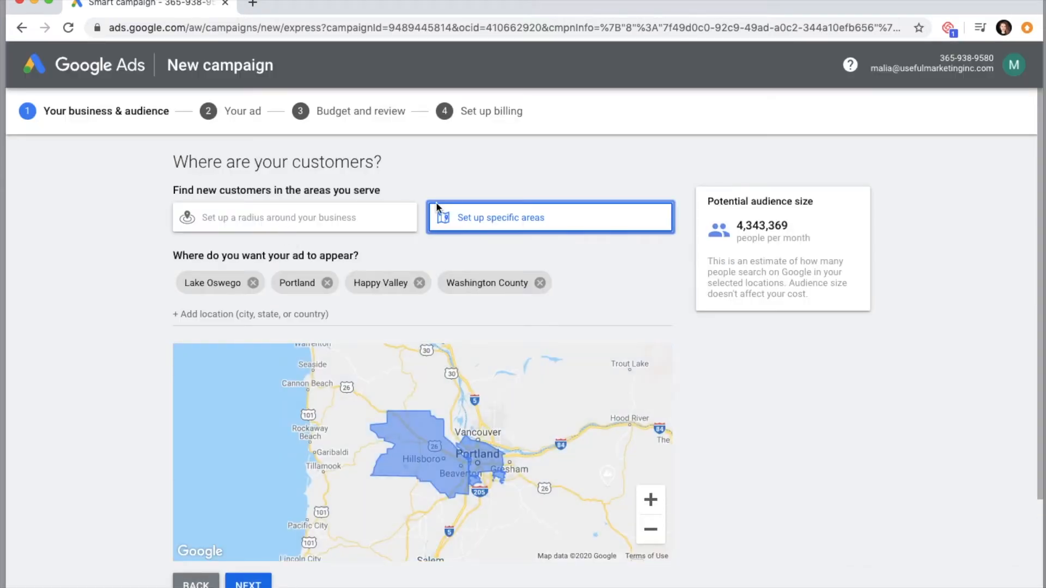
- Target customers by a 40 mi radius around the business address and continue
click(280, 218)
drag(351, 375, 681, 380)
scroll(681, 544, down, 3)
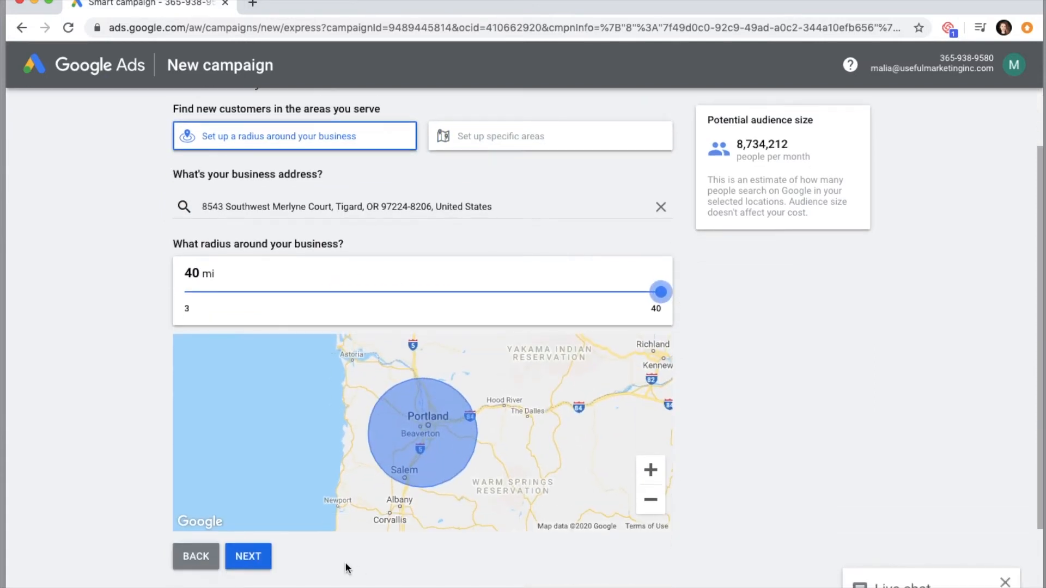
click(250, 561)
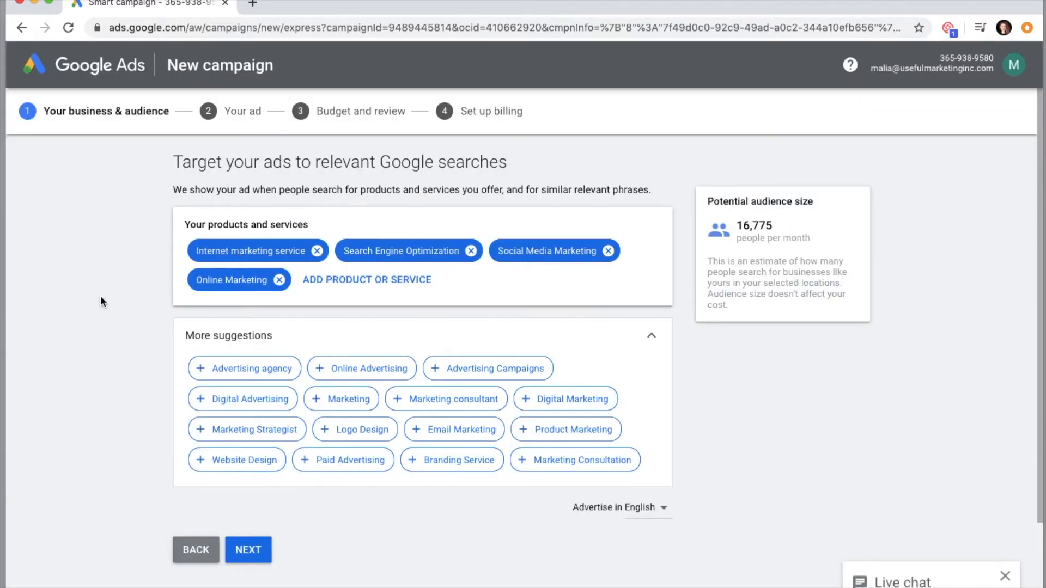
- Add Email Marketing, Digital Marketing, Marketing and Online Advertising to the products and services, and continue
click(463, 433)
click(542, 400)
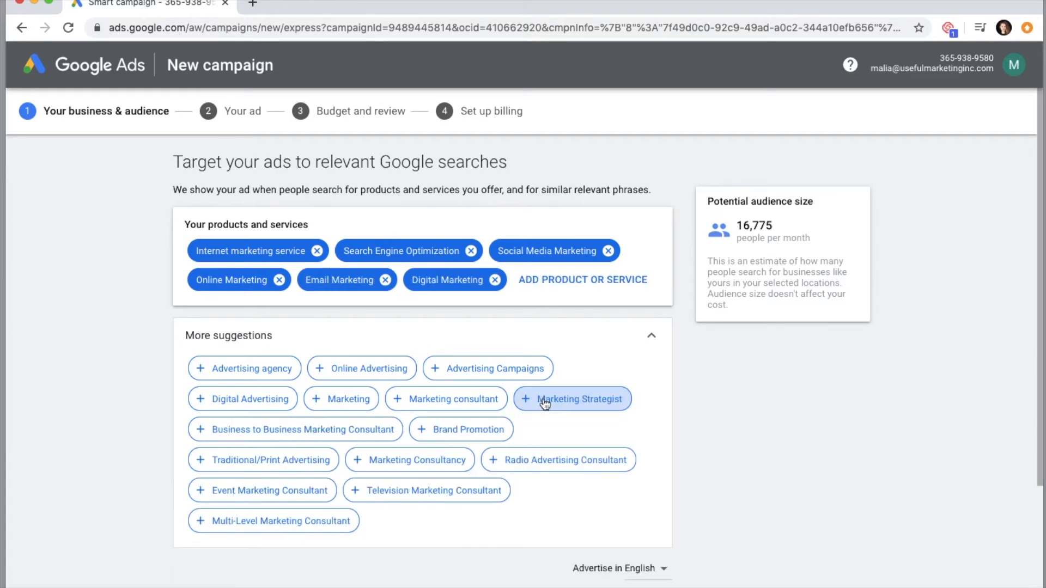
click(332, 402)
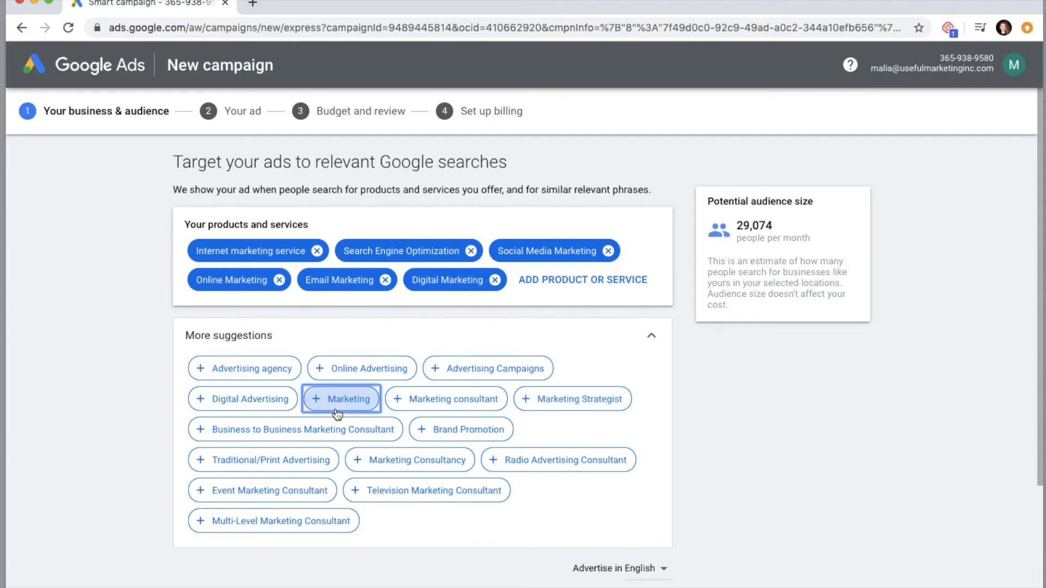
click(342, 401)
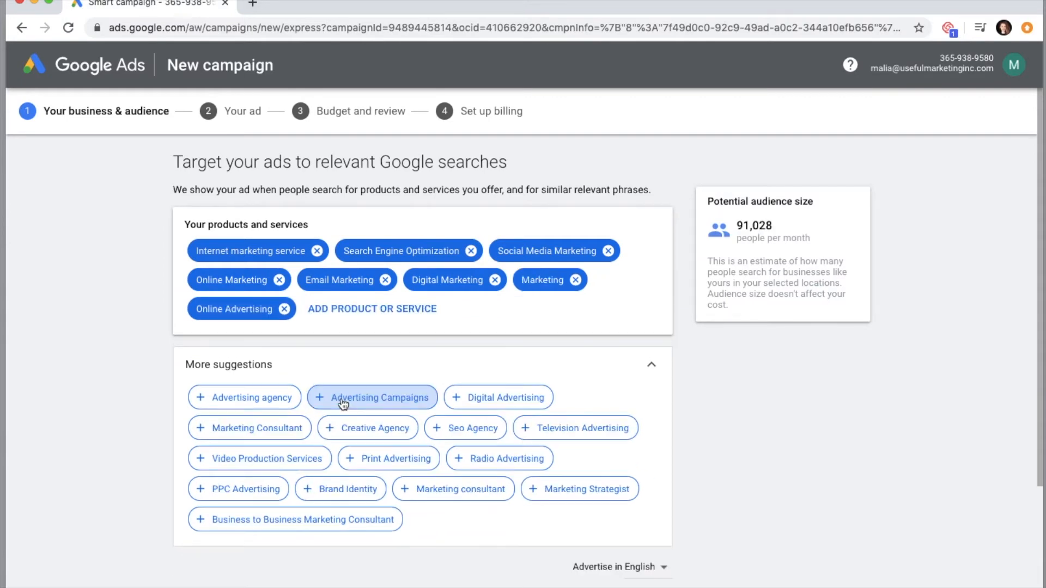
scroll(342, 402, down, 3)
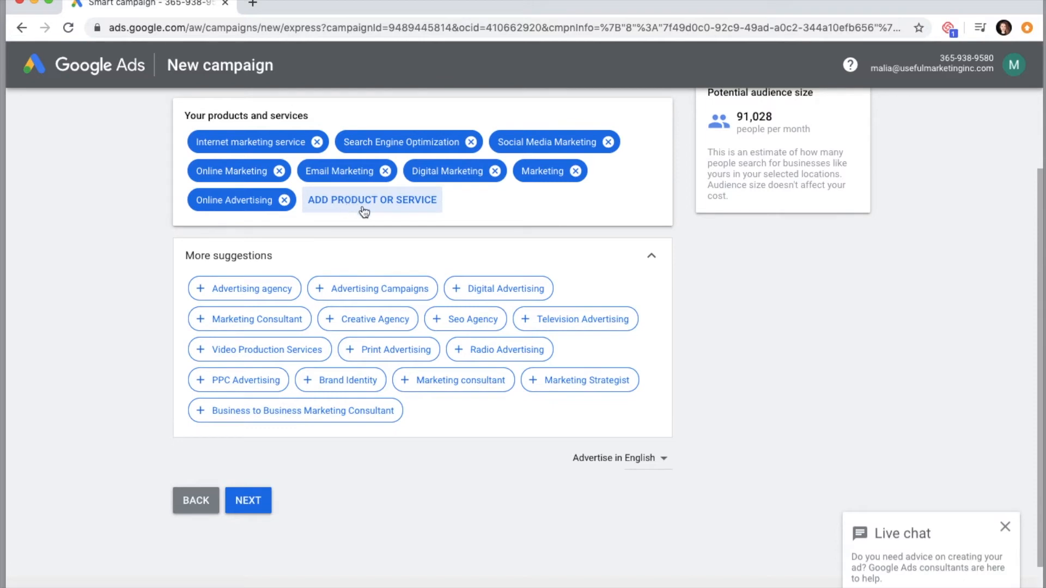
click(256, 501)
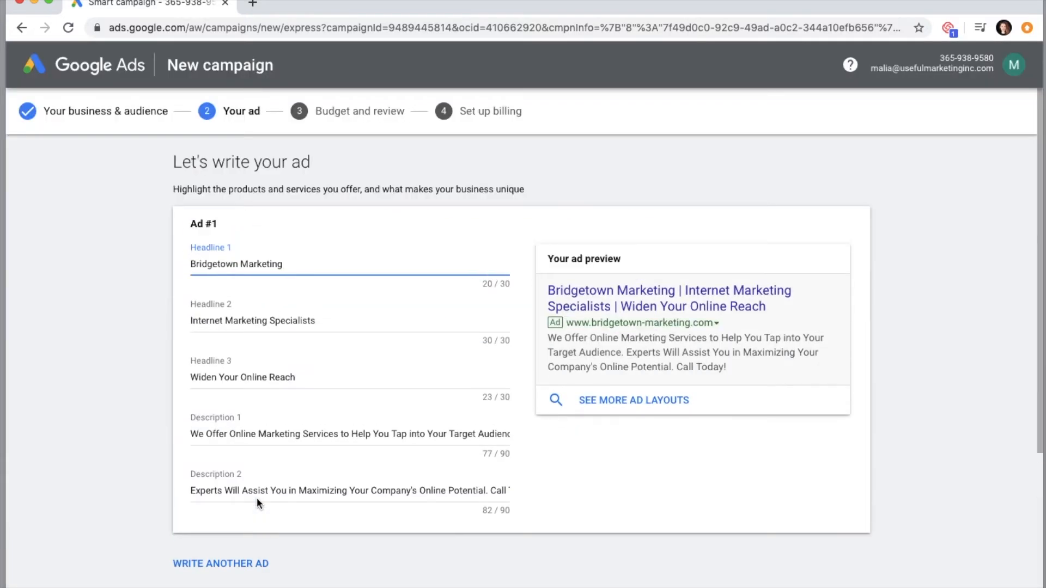
- Review the suggested headlines, descriptions and destination URL of Ad #1 and accept them as they are
scroll(257, 498, down, 1)
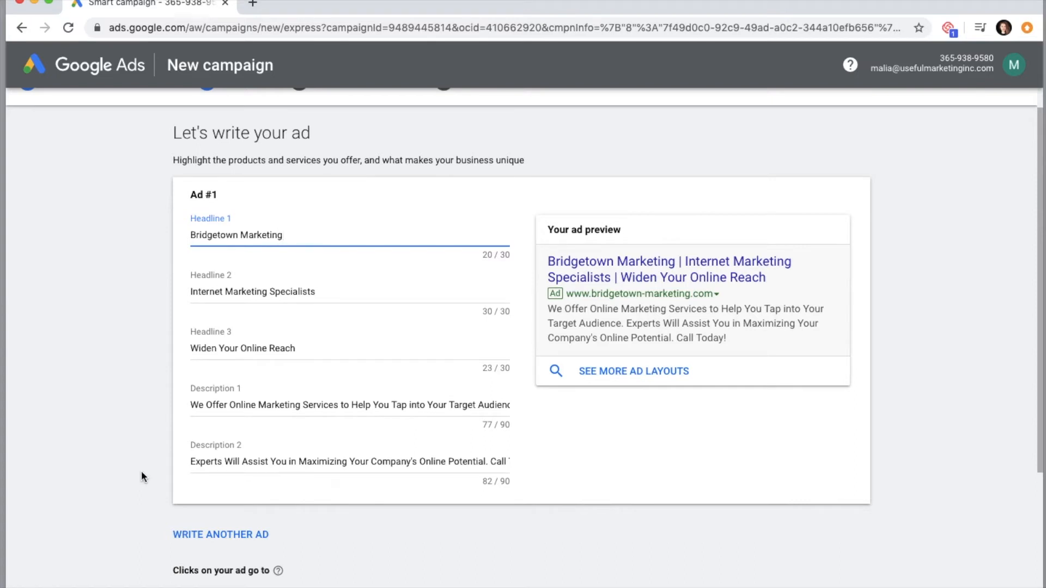
scroll(142, 471, down, 2)
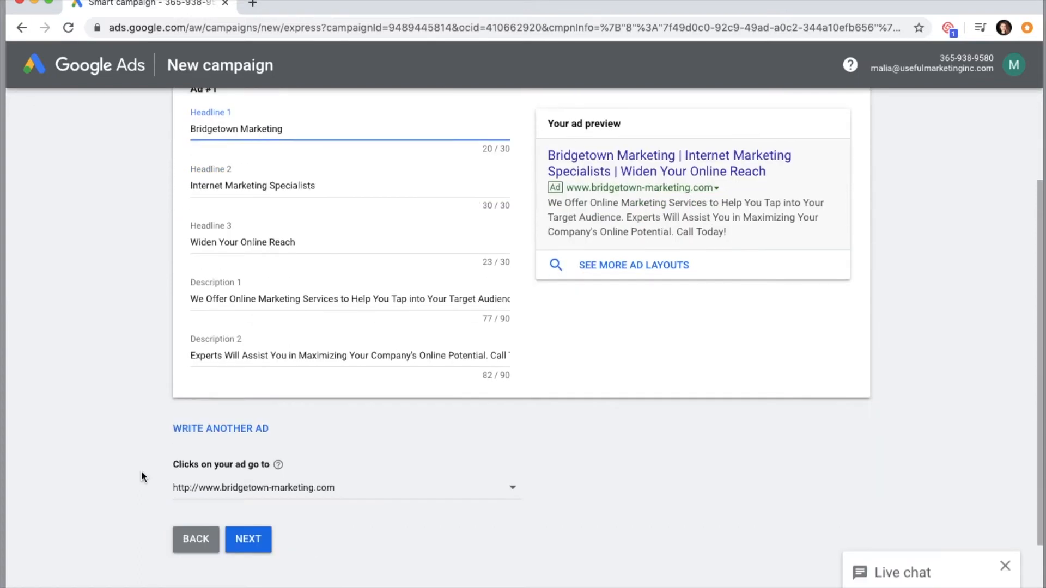
scroll(141, 471, down, 1)
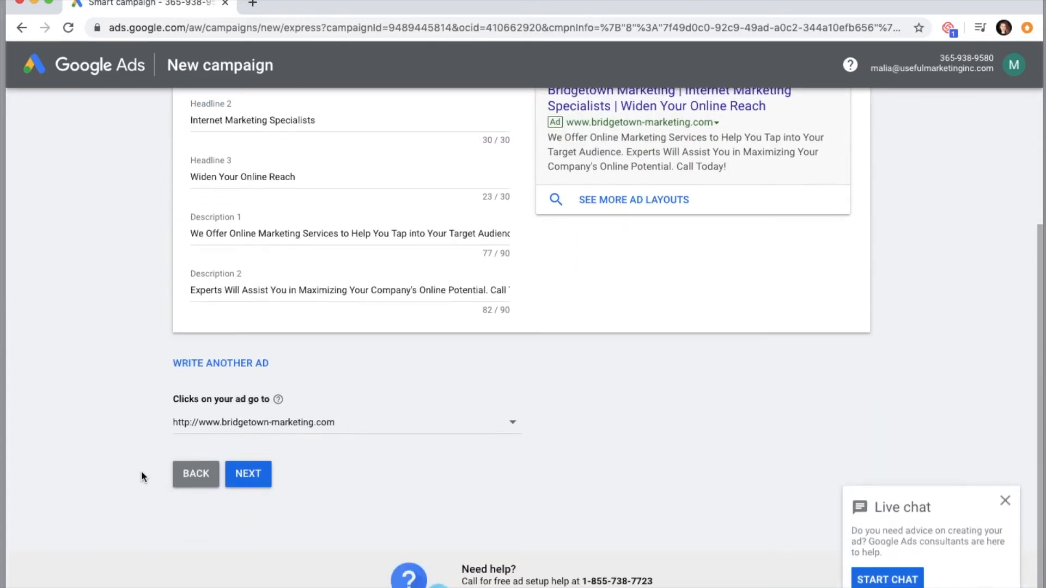
click(248, 476)
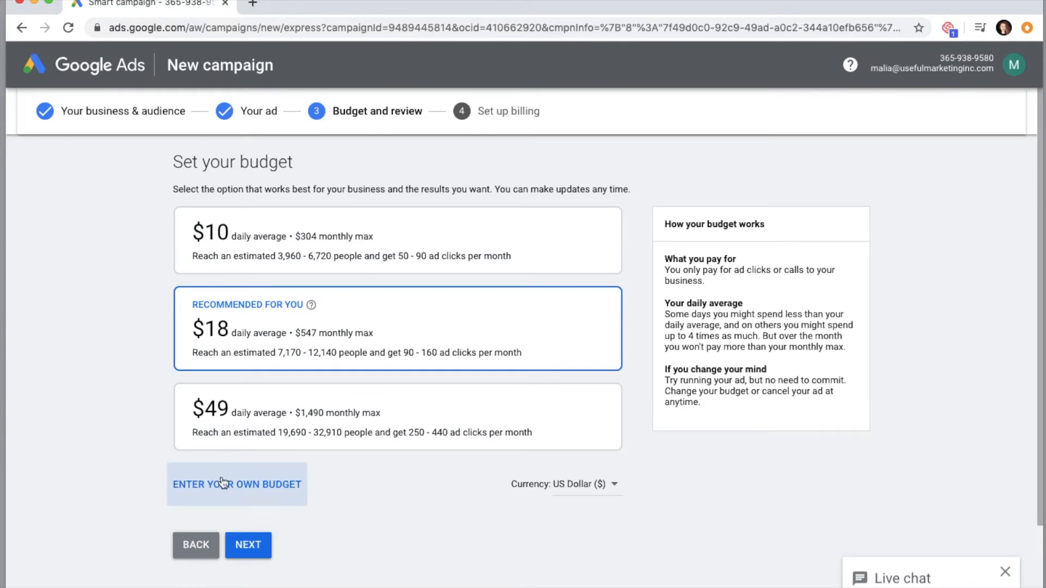
- Set a custom campaign budget of $1.65 daily average and continue to the settings review
click(220, 487)
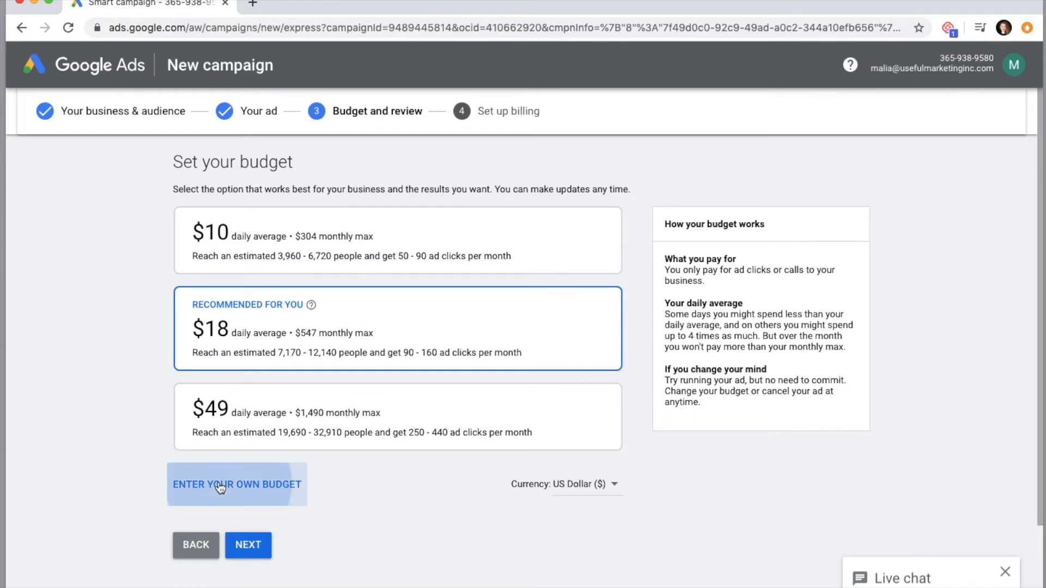
drag(391, 352, 306, 353)
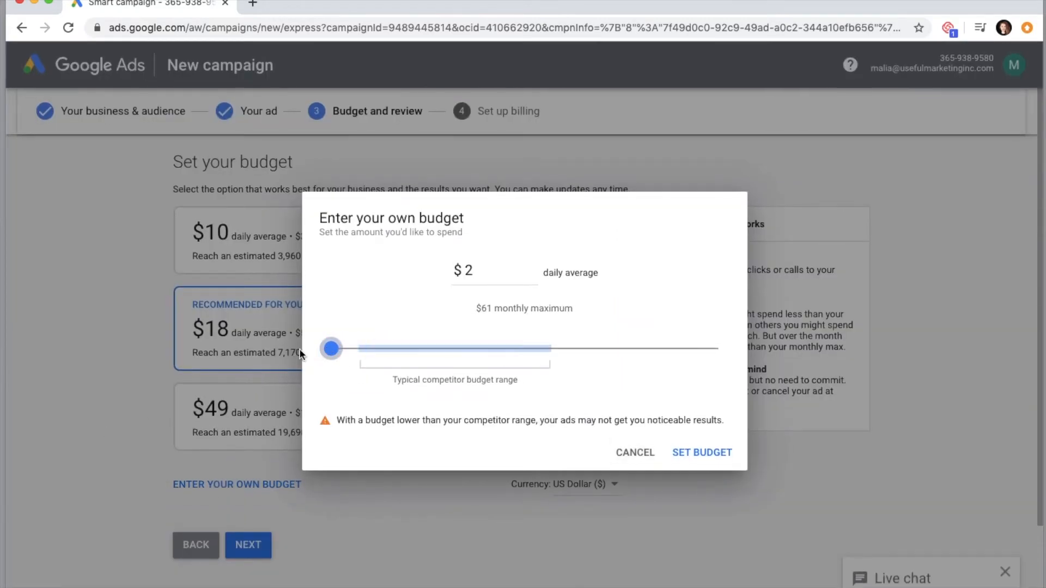
drag(474, 269, 458, 269)
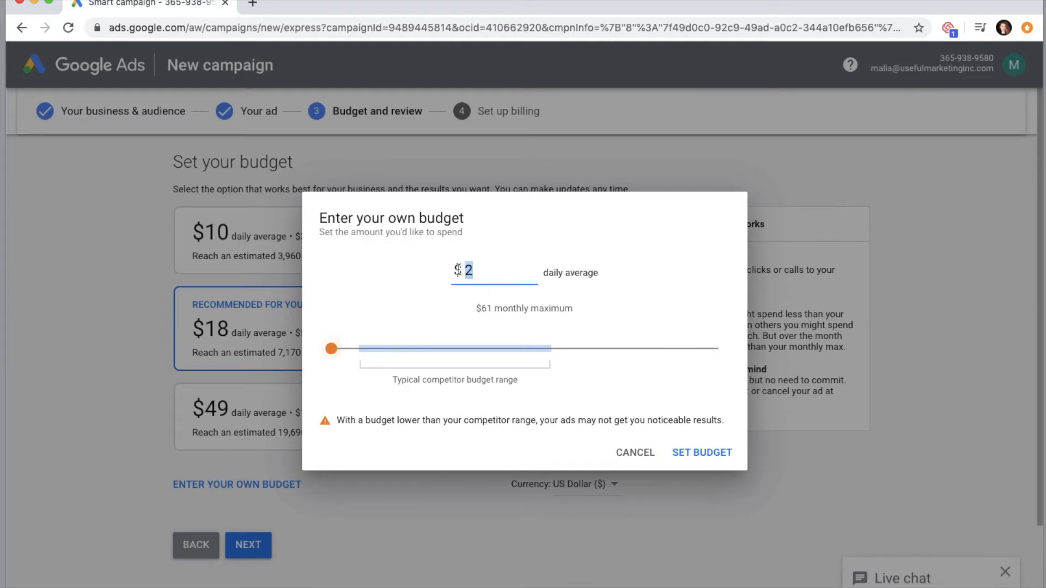
text(1.65)
click(699, 454)
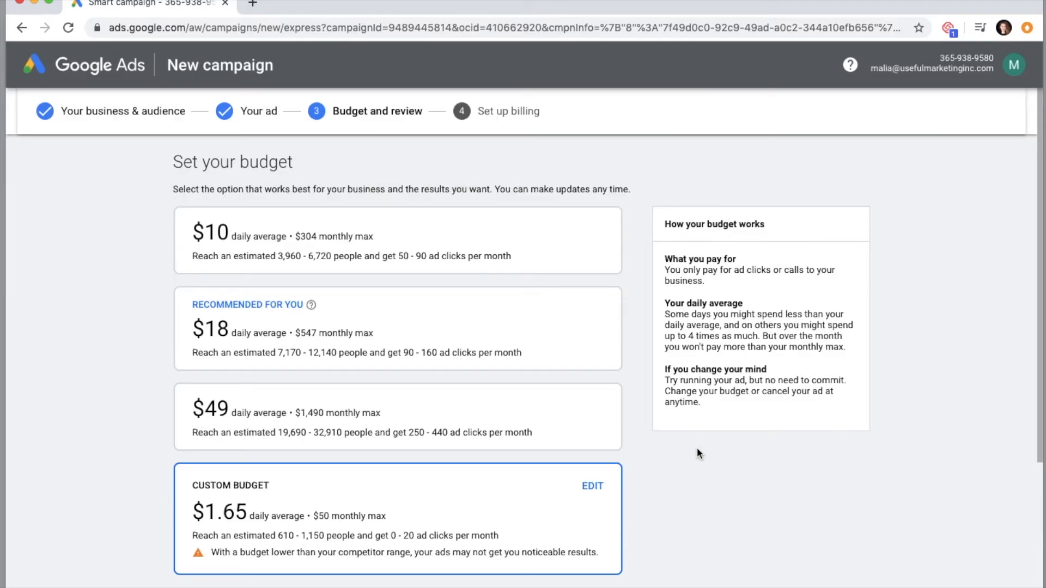
scroll(697, 449, down, 3)
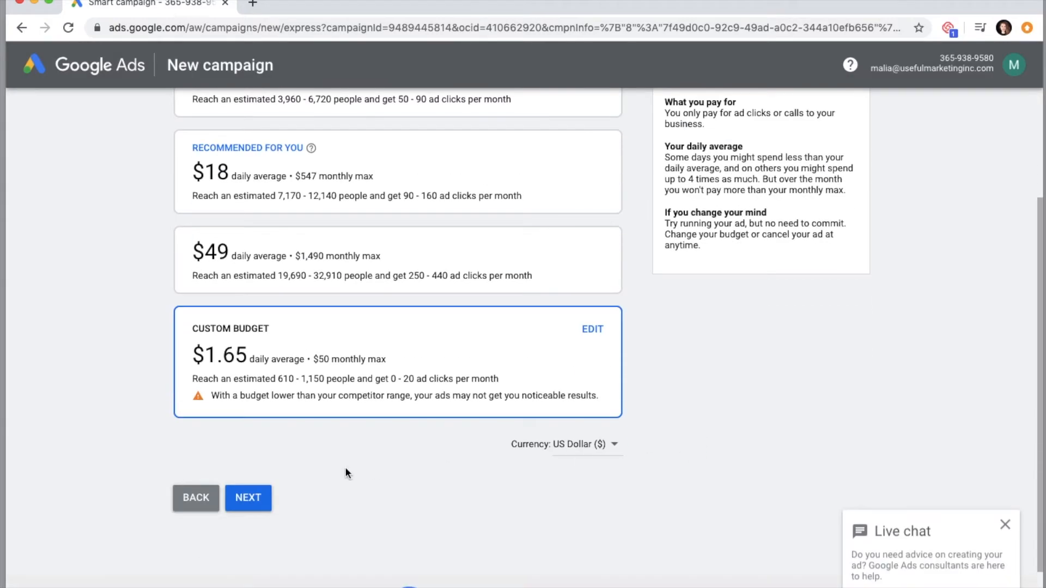
click(257, 497)
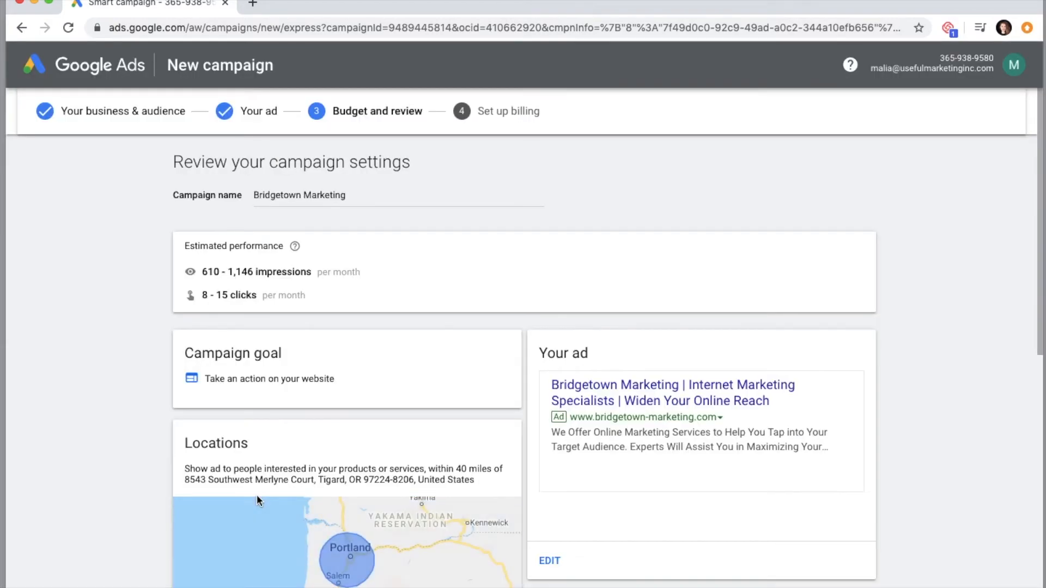
- Review the campaign's locations, budget and services, and proceed to the billing setup
scroll(257, 495, down, 5)
scroll(256, 495, down, 3)
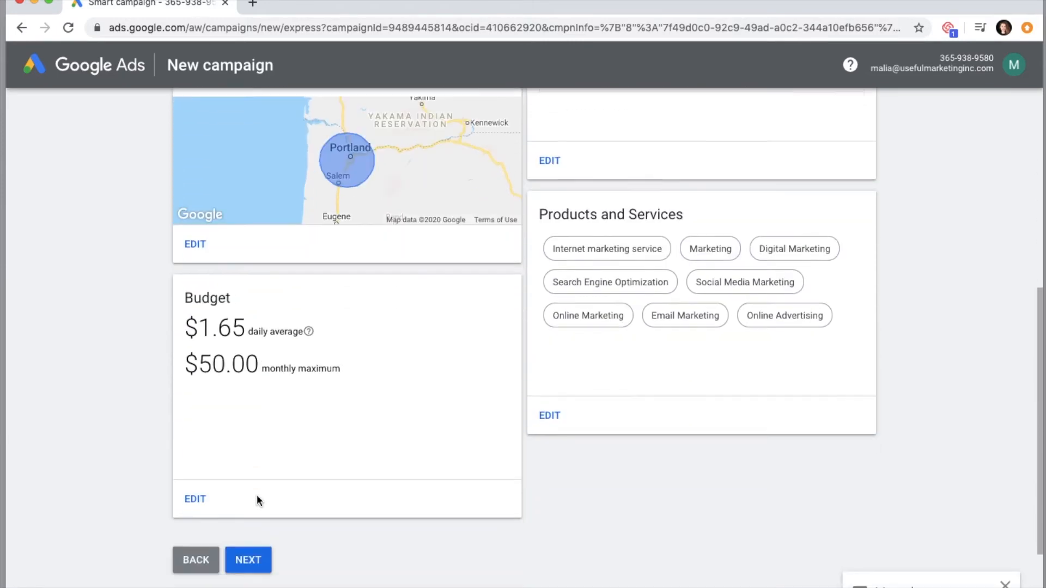
click(252, 482)
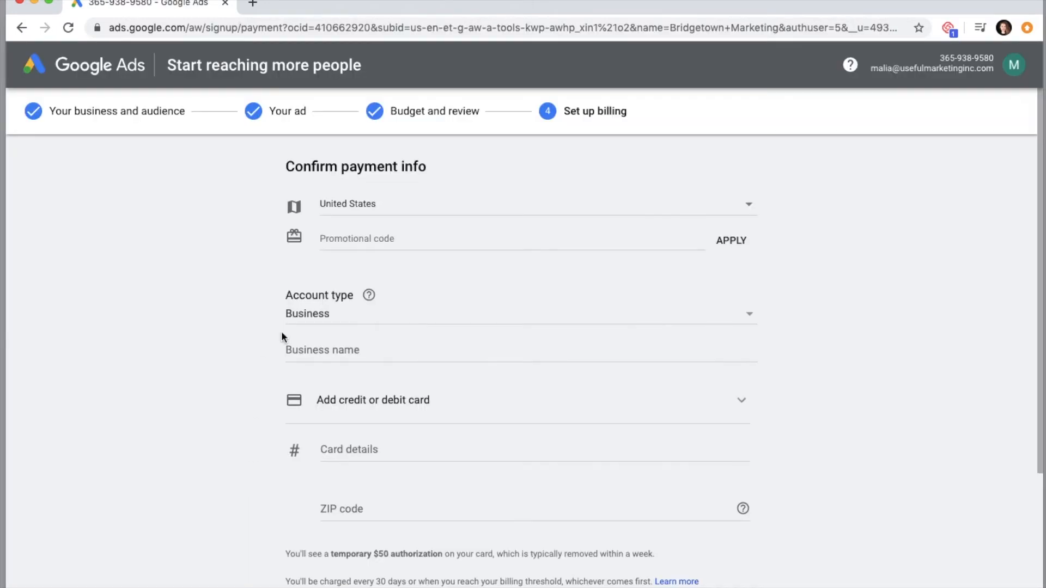
- Set the billing business name to Bridgetown Marketing, submit the payment info, and accept the Smart campaign terms
click(285, 350)
text(Bridgetown Marketing)
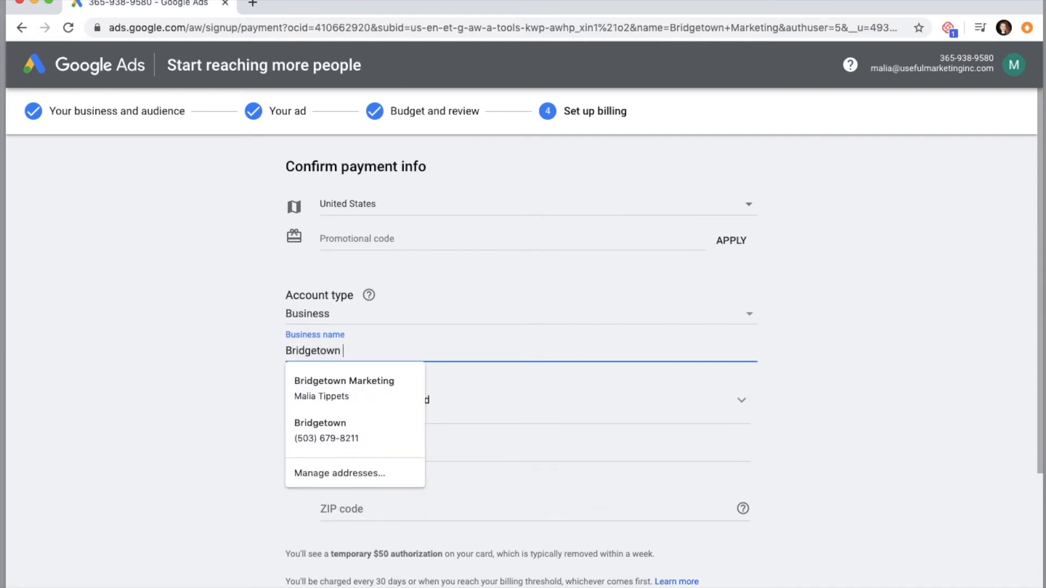
click(327, 395)
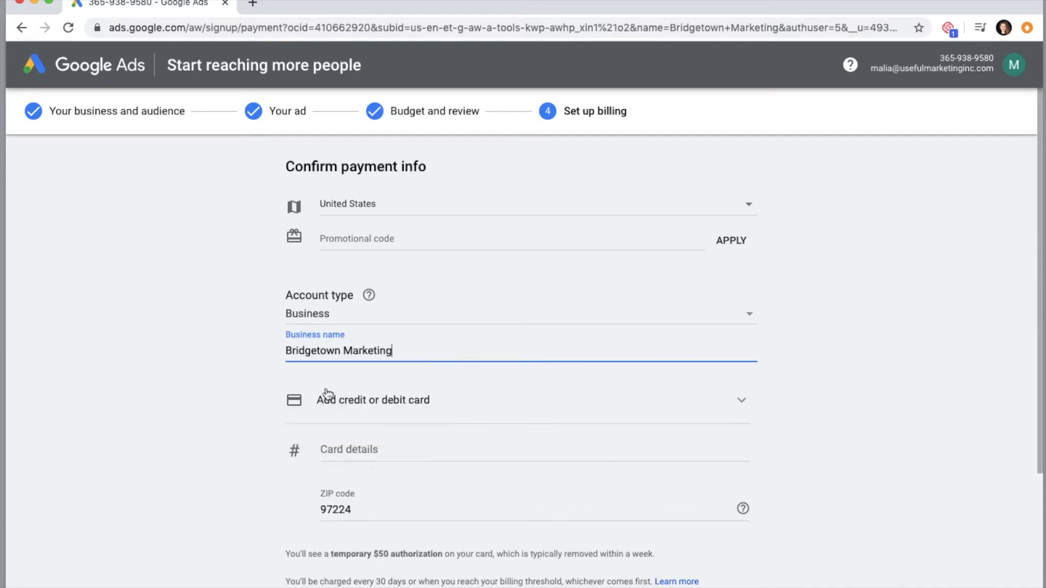
scroll(228, 379, down, 2)
click(344, 405)
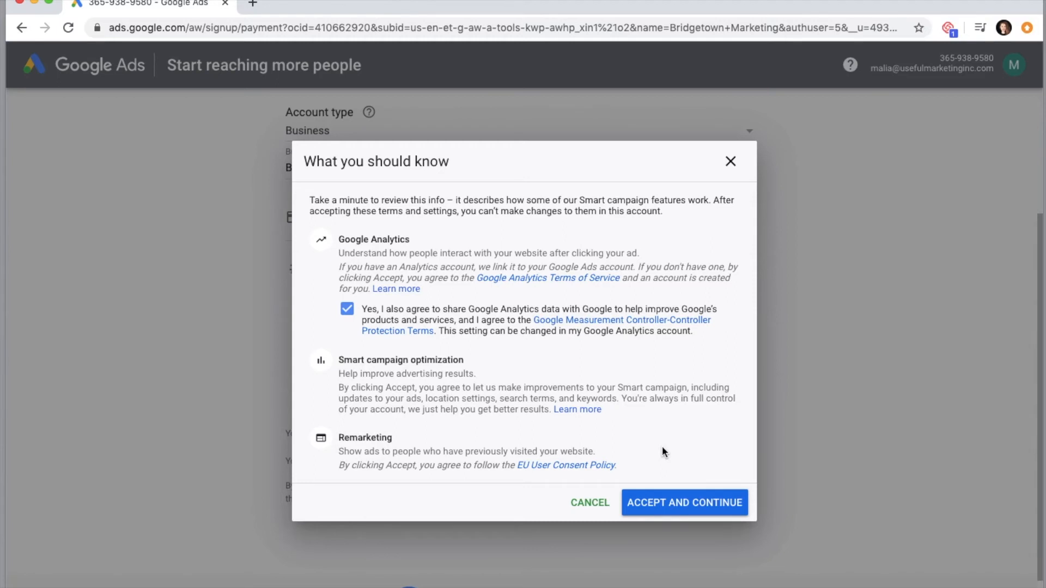
click(673, 502)
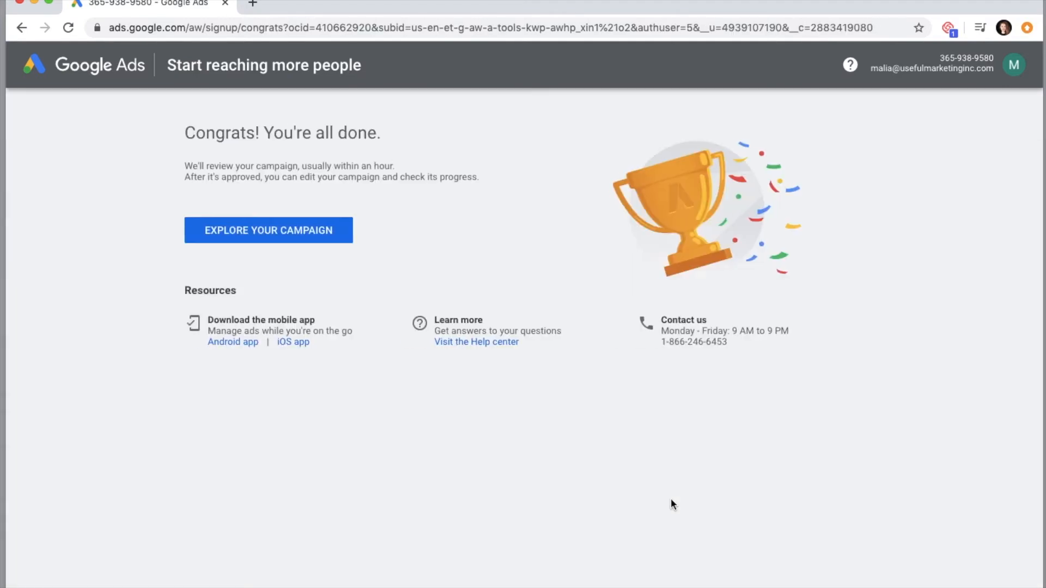
- Open the new Bridgetown Marketing campaign from the signup completion page and pause it
click(277, 234)
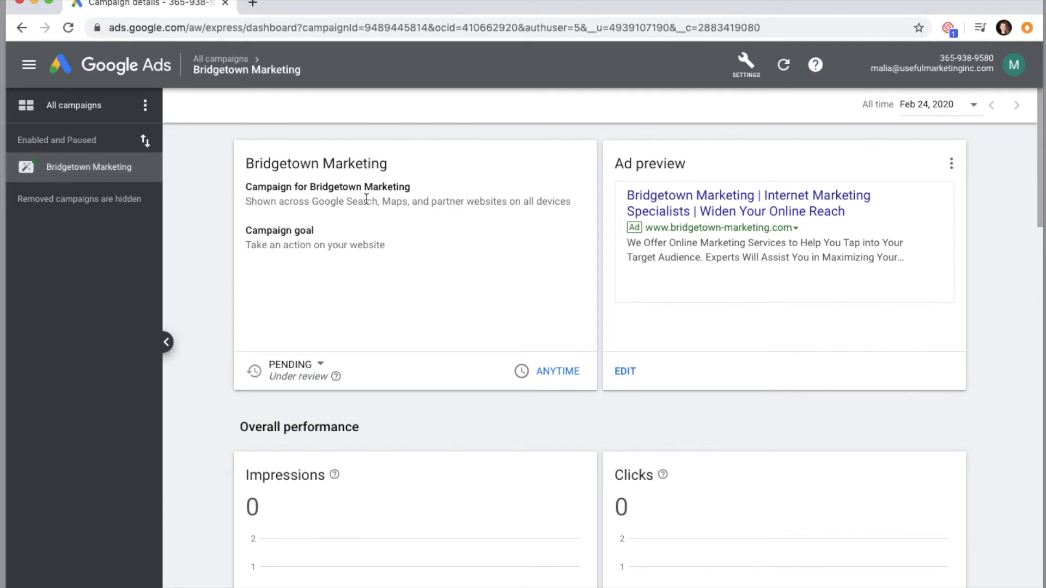
click(323, 365)
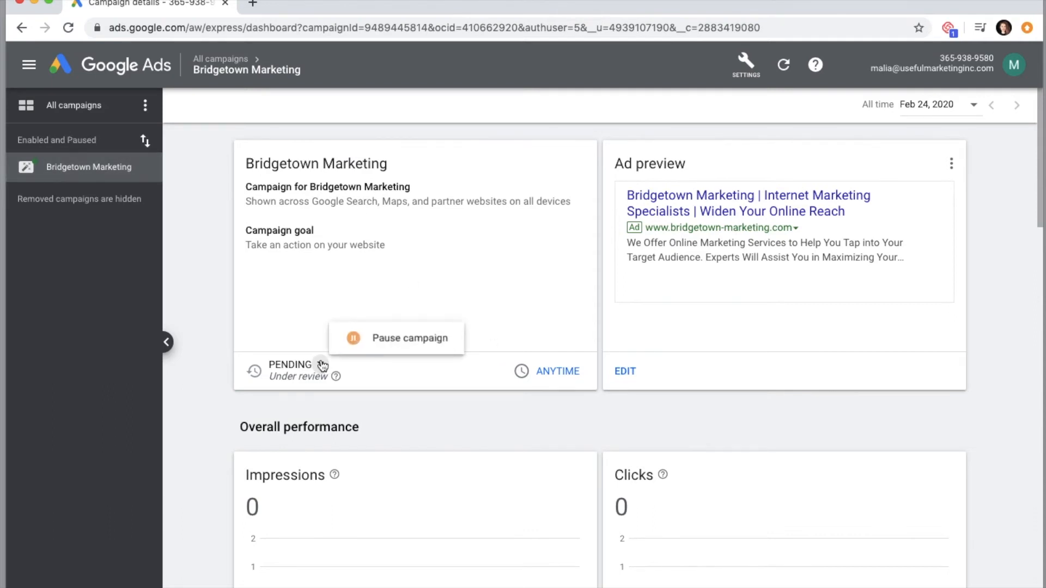
click(383, 338)
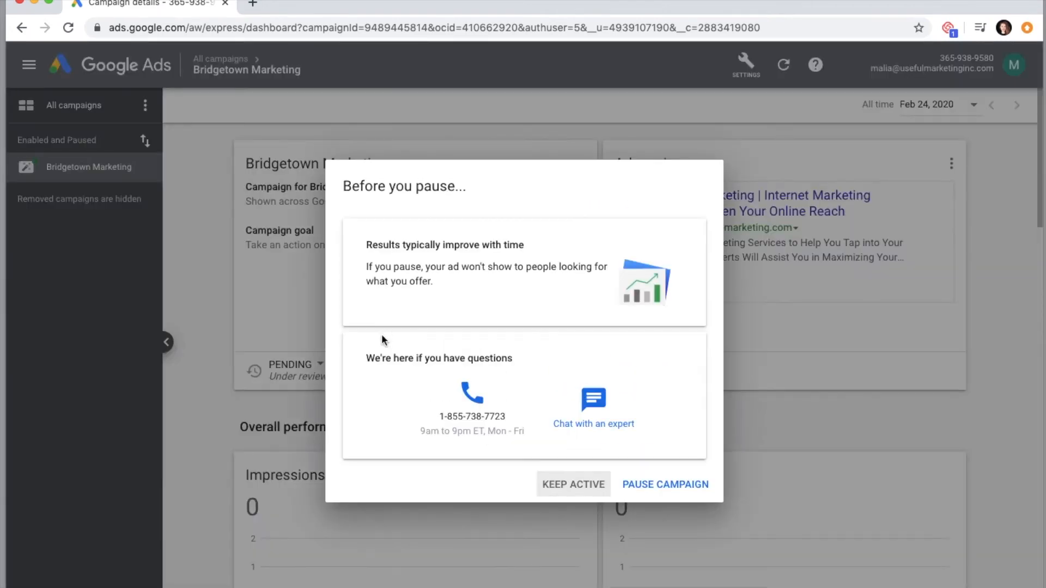
click(668, 483)
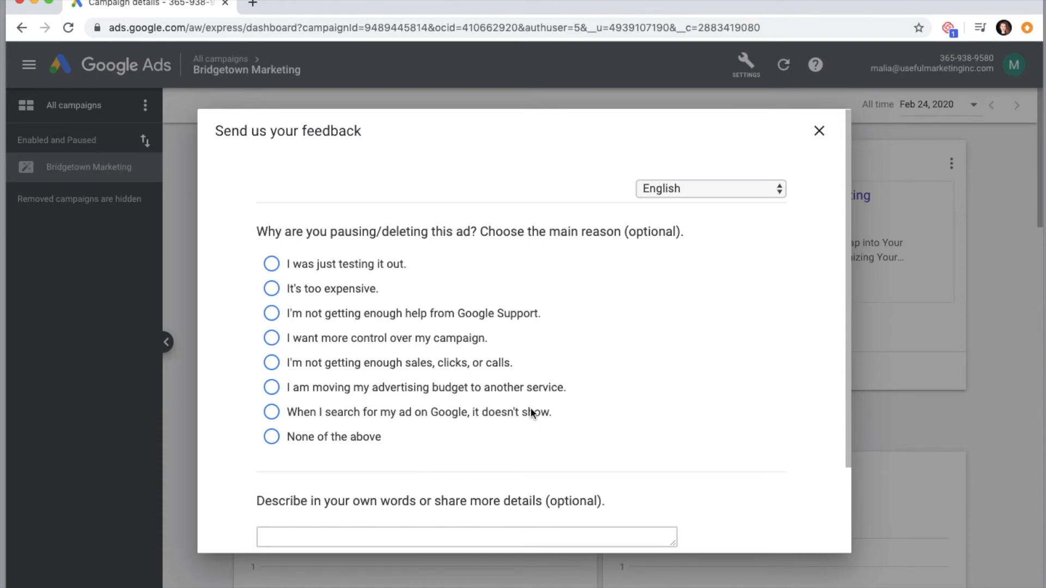
- Submit the pause feedback survey with "None of the above" as the reason and No to researcher contact, and close it
click(270, 438)
scroll(233, 486, down, 5)
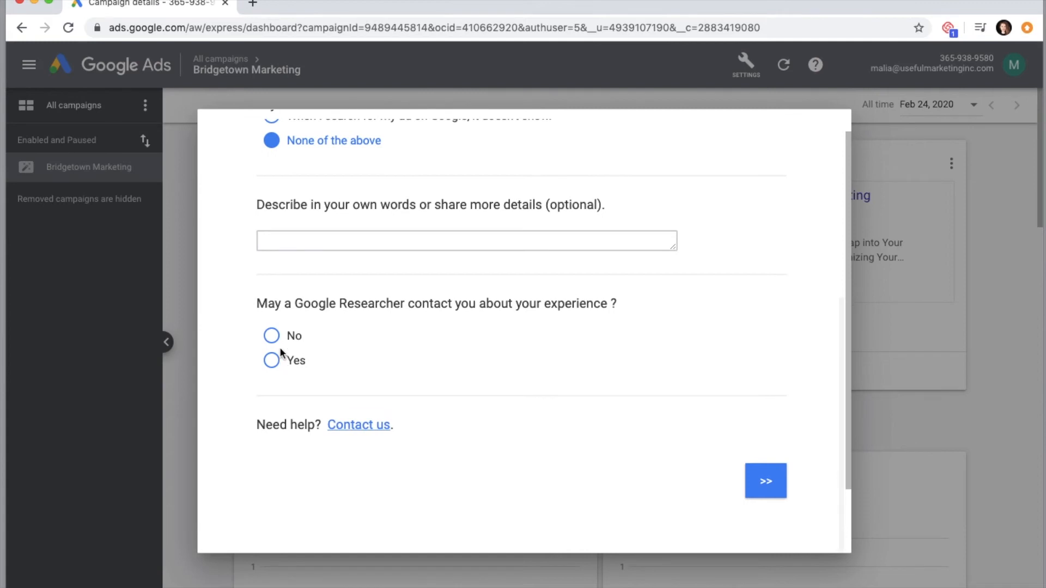
click(271, 335)
scroll(561, 379, up, 1)
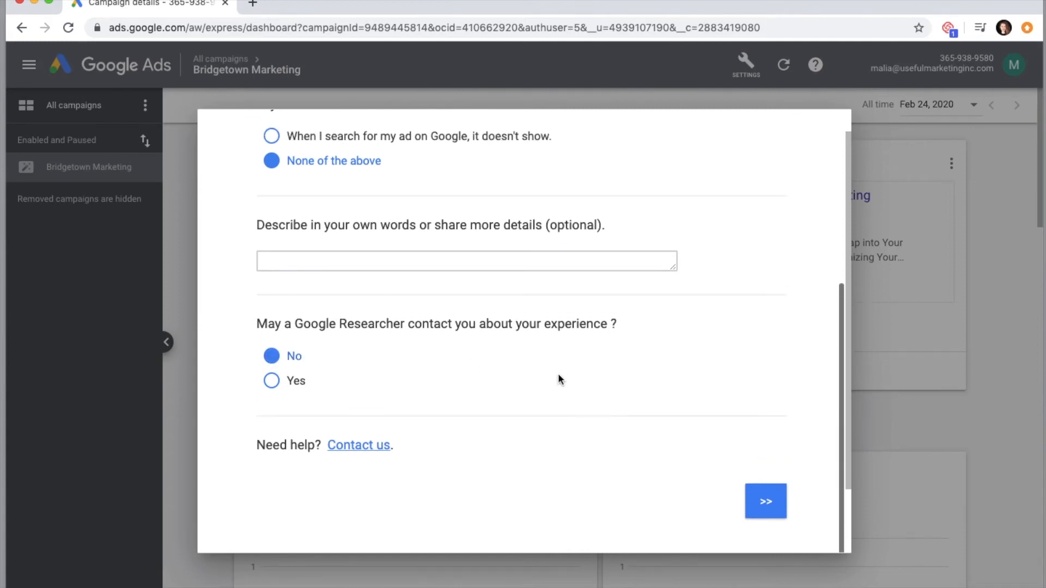
click(769, 514)
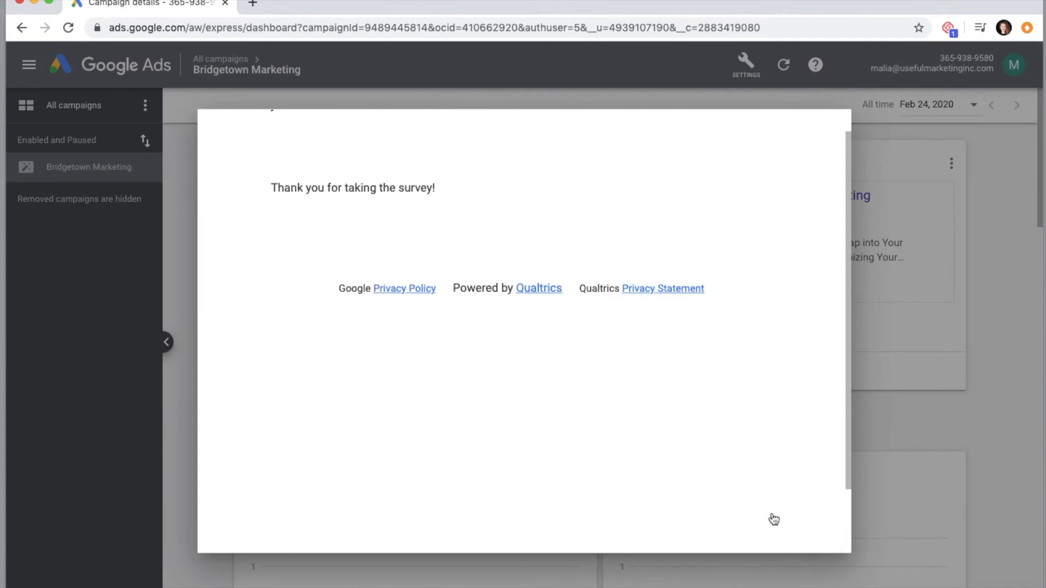
scroll(626, 245, up, 1)
click(820, 132)
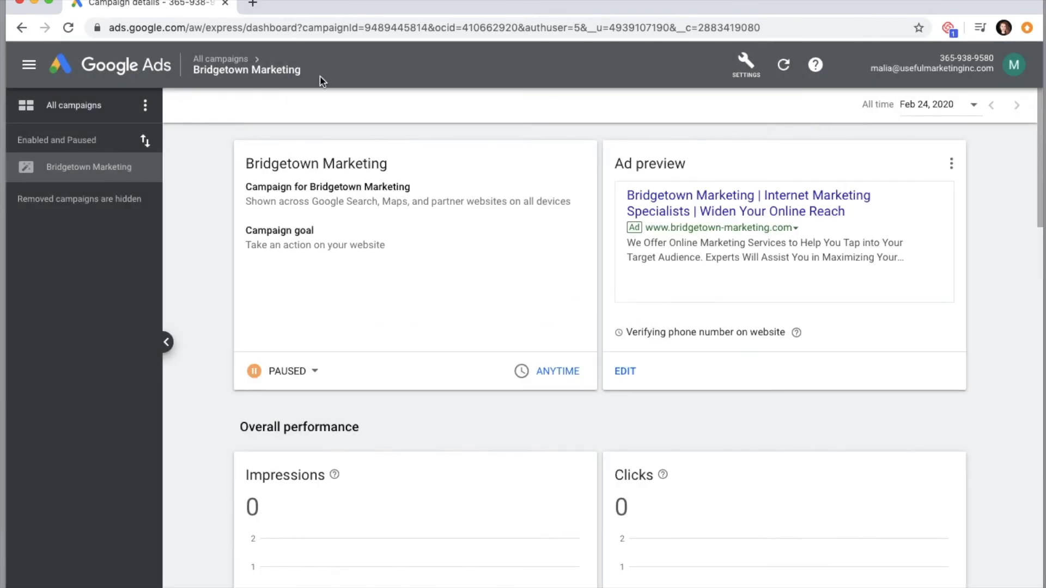
- Search Google for "google keyword planner" and proceed from the Keyword Planner - Google Ads result to the tool's sign-in
click(270, 33)
text(google keyword planner)
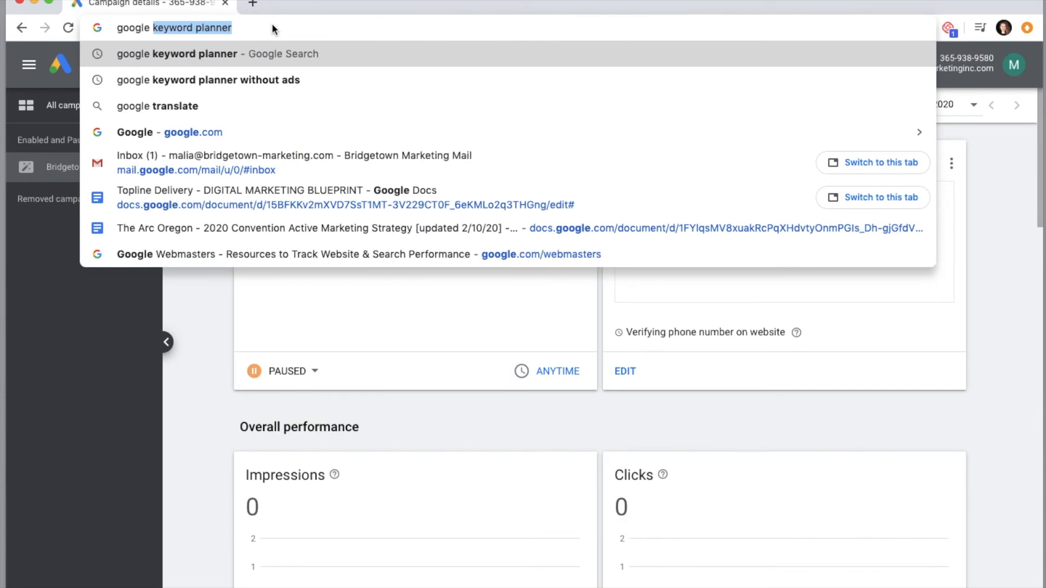
key(Return)
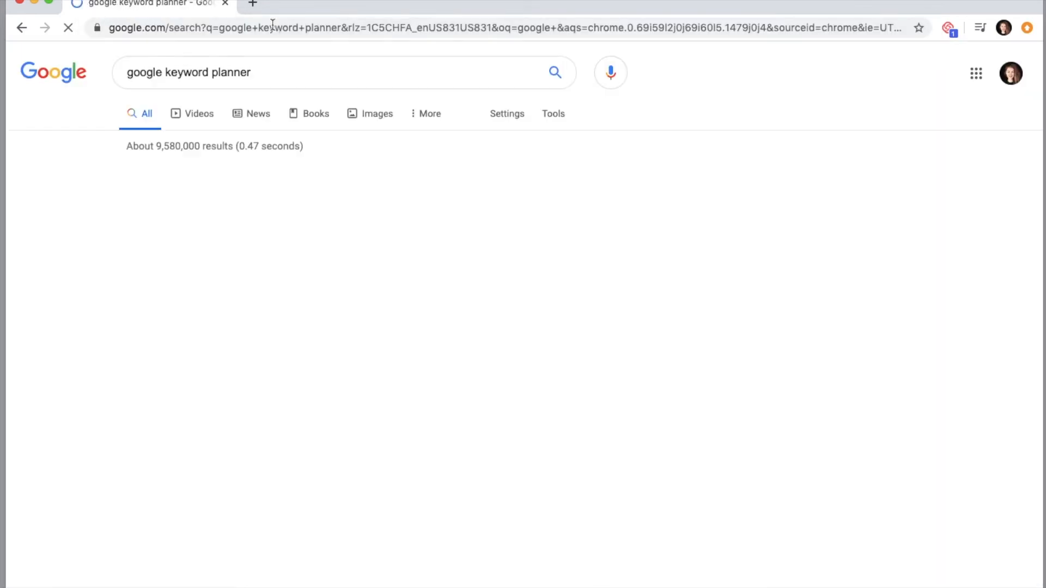
scroll(116, 459, down, 2)
click(152, 430)
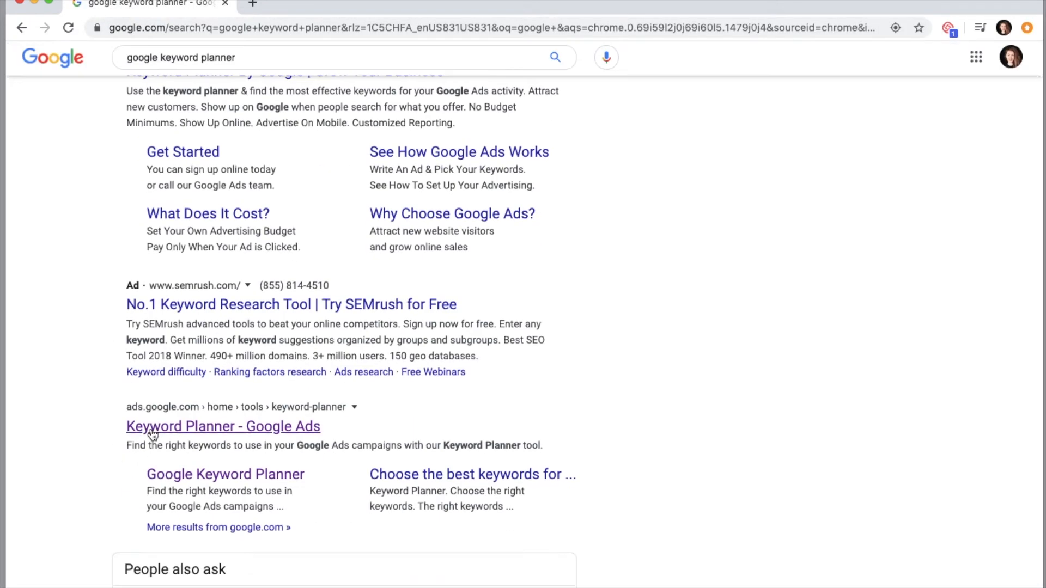
click(994, 64)
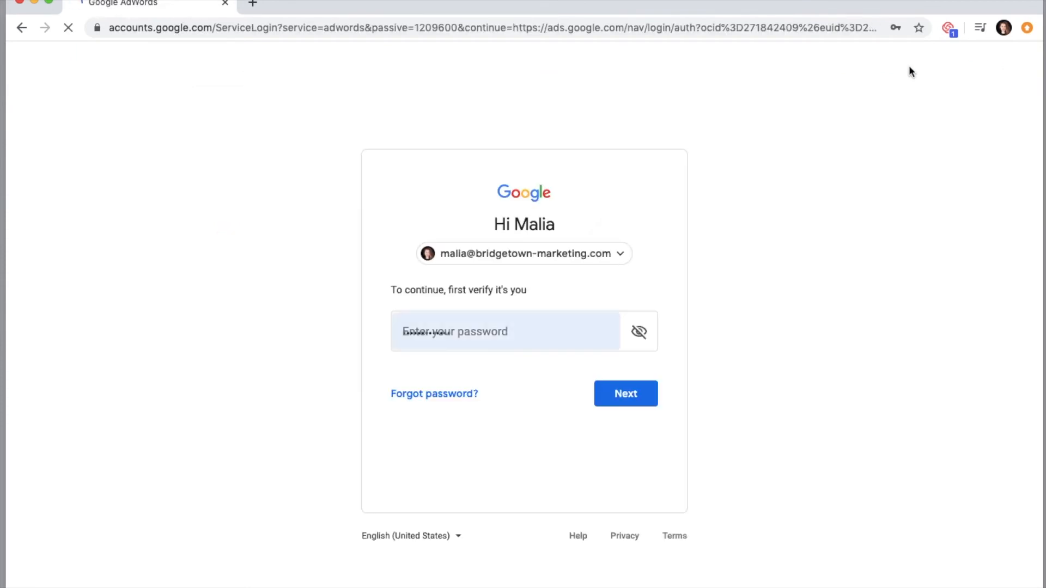
- Switch to the Google account used for the new Ads signup and sign in with the account password
click(604, 255)
scroll(490, 484, down, 4)
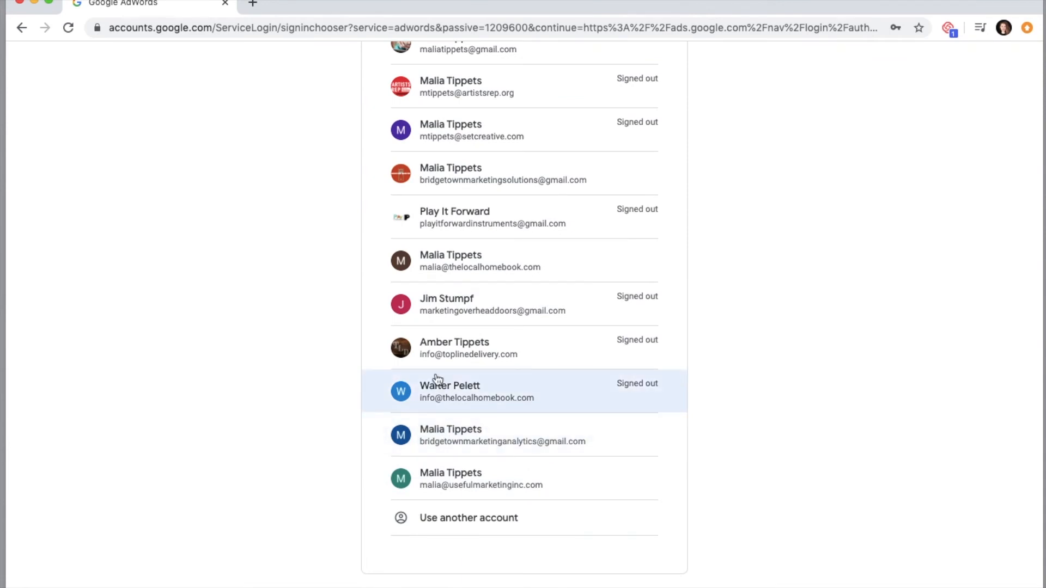
click(441, 482)
text(••••••)
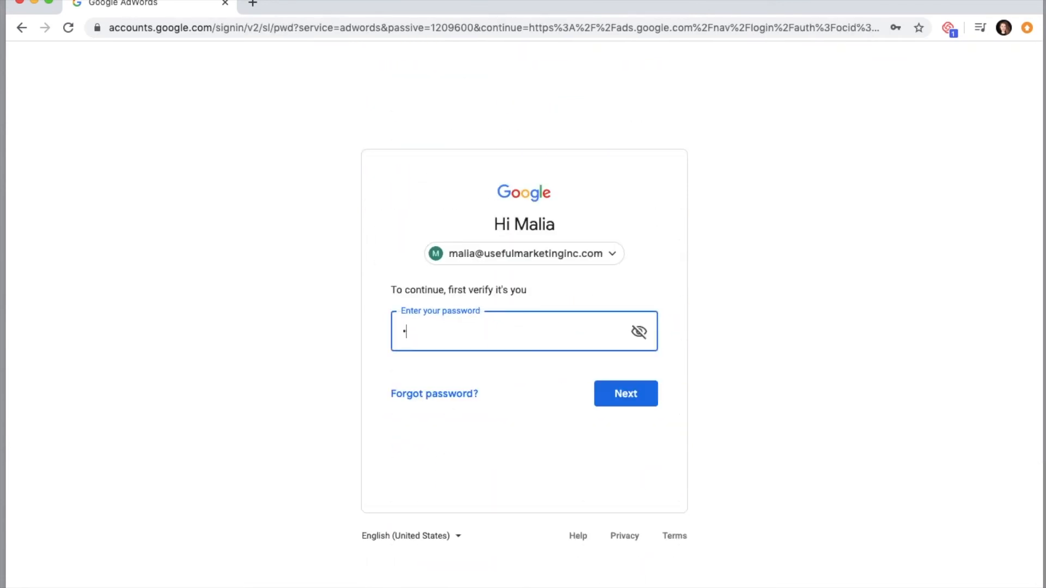
key(Return)
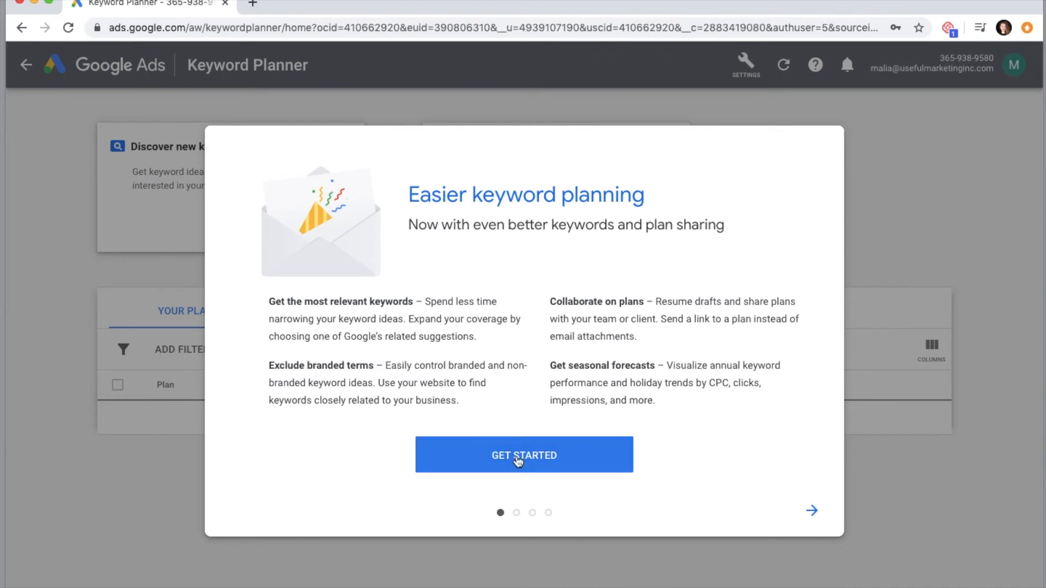
- Dismiss the Keyword Planner introduction and start Discover new keywords with "digital marketing" as the first keyword
click(518, 461)
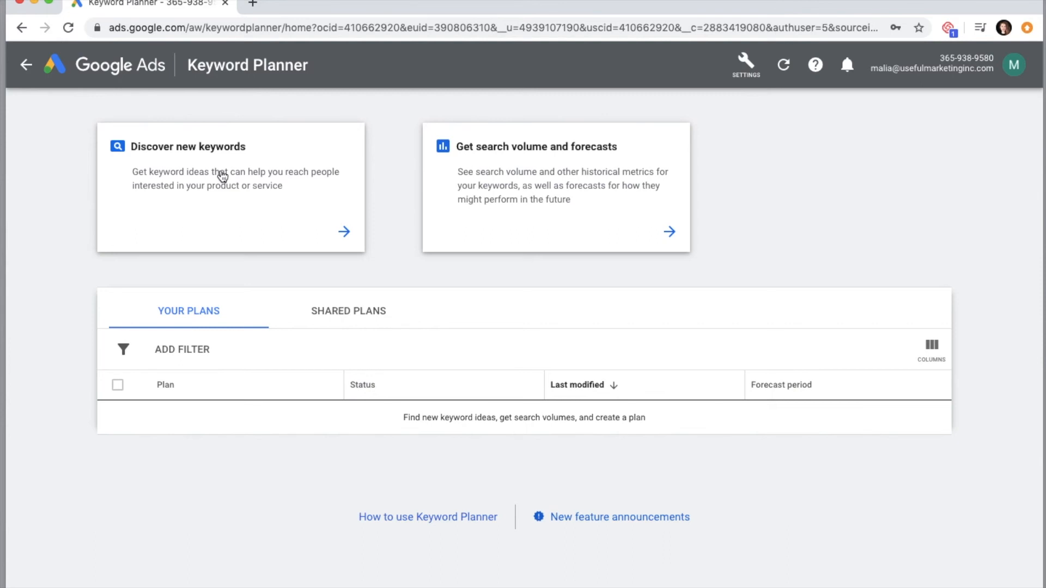
click(221, 174)
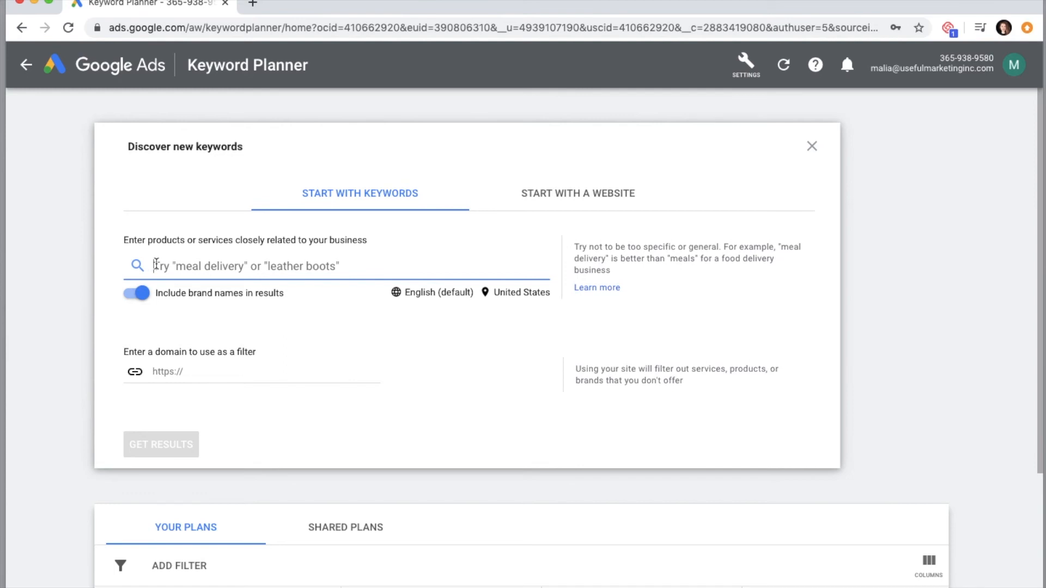
text(digitl ma)
key(BackSpace)
key(BackSpace)
key(BackSpace)
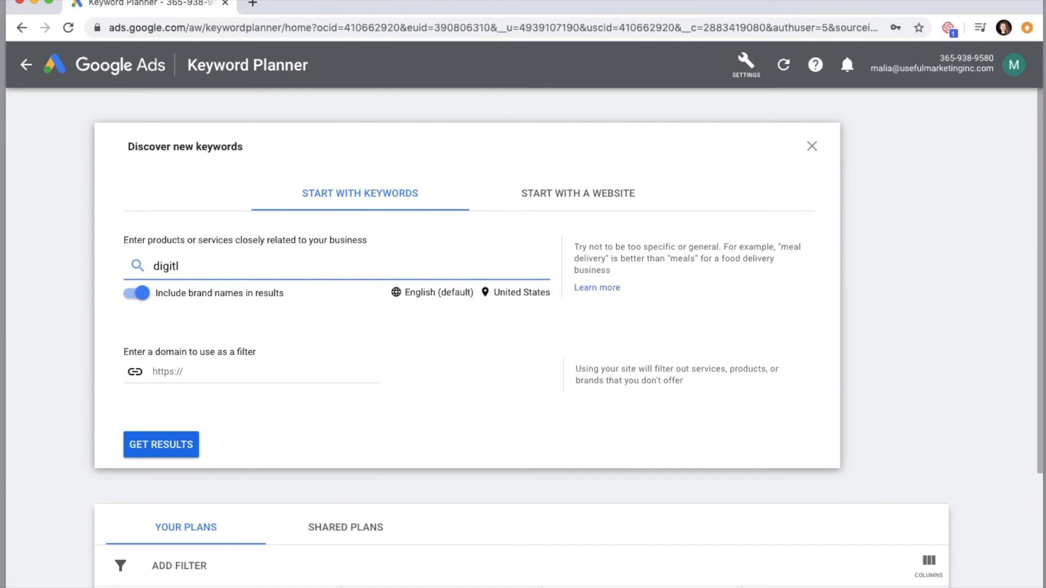
text(marketing)
key(Return)
- Add the keywords Digital Marketing Strategy, Marketing, internet marketing and Bridgetown Marketing to the keyword discovery
text(Digital Ma)
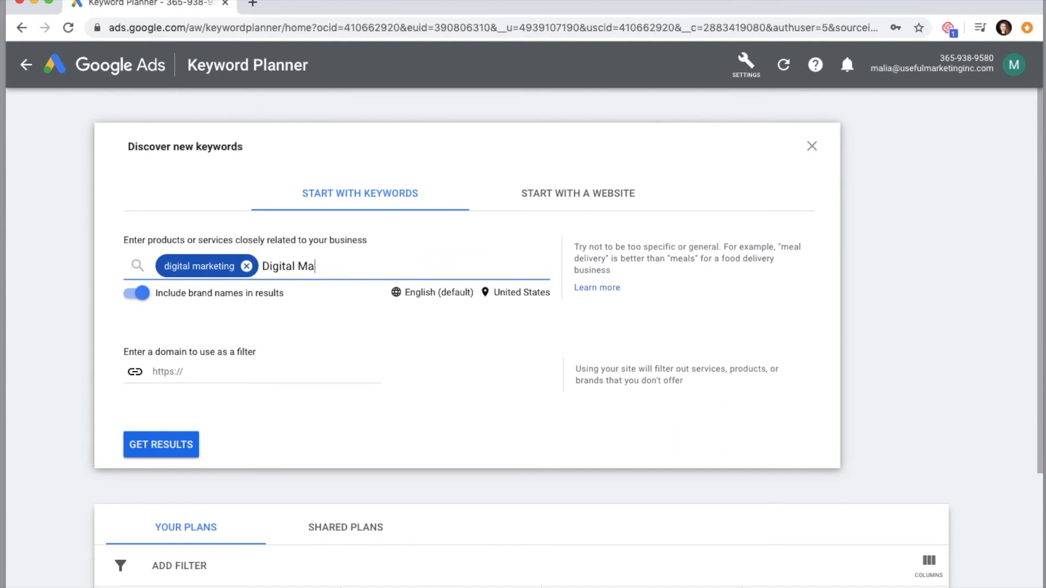
text(rketing Strategy)
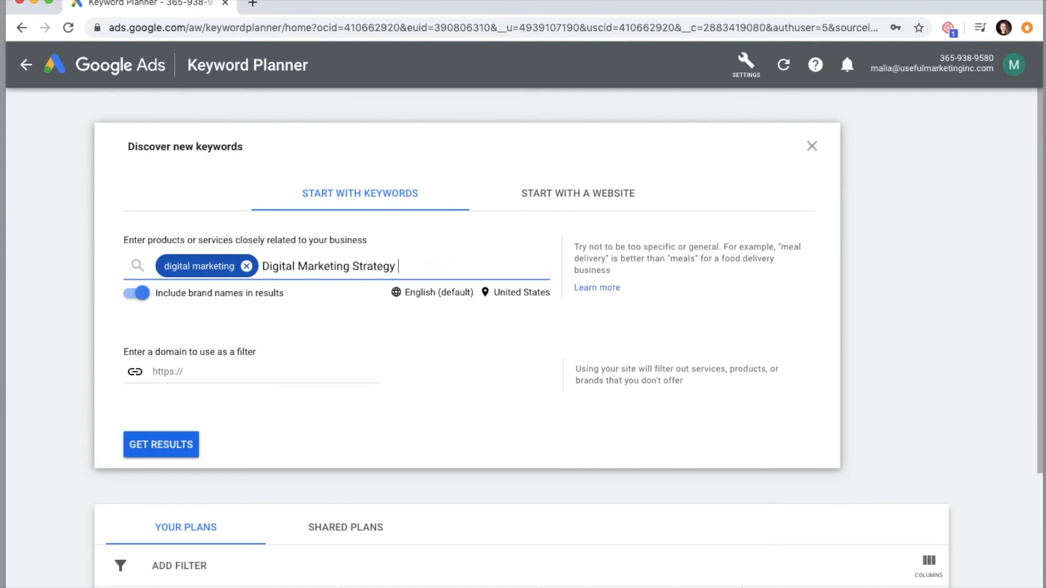
key(Return)
text(Marketing,)
key(Return)
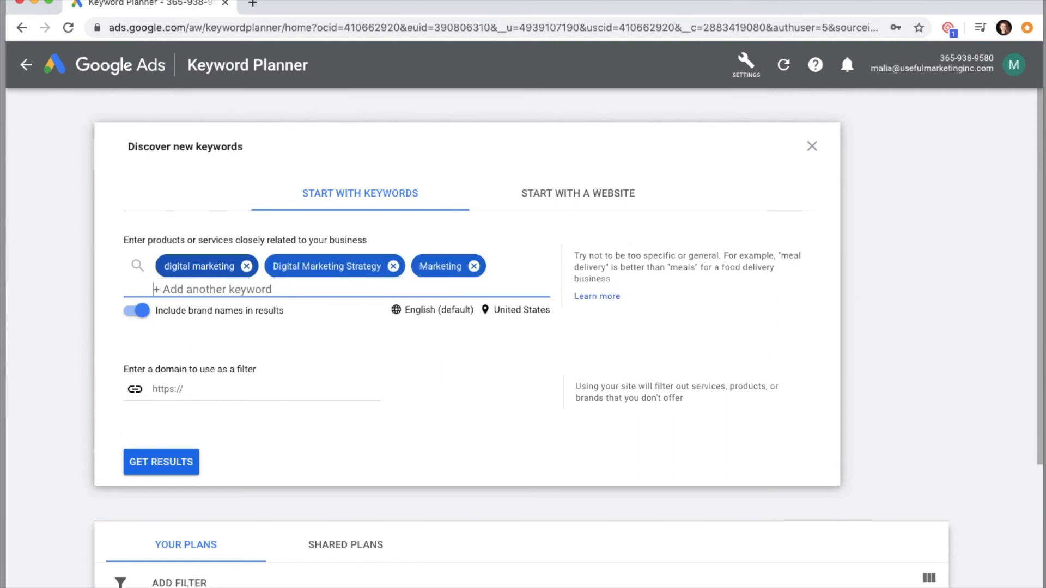
text(internet marketing)
key(Return)
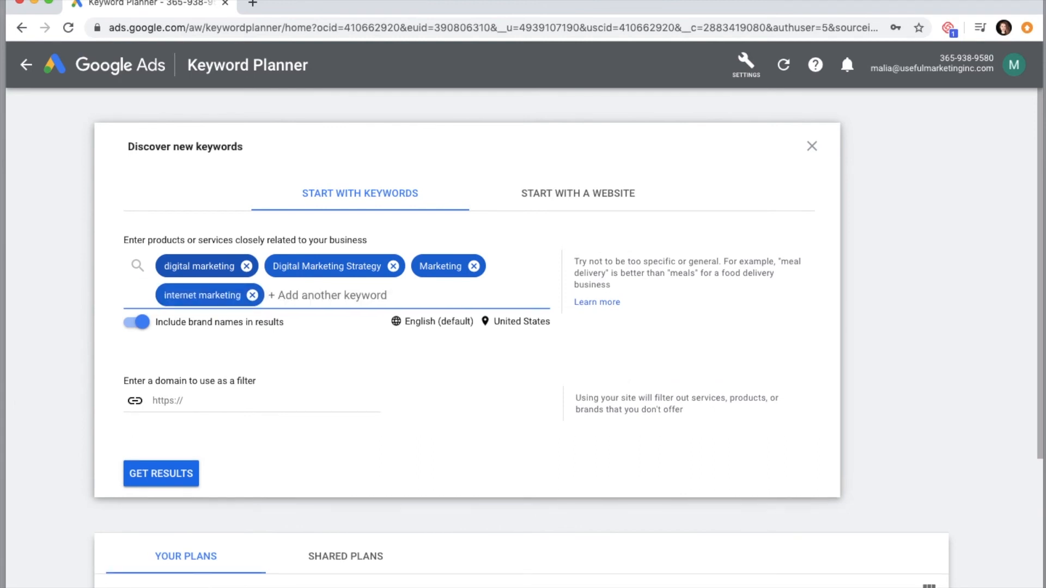
text(Bridgetwn)
text(wn Marketing)
key(Return)
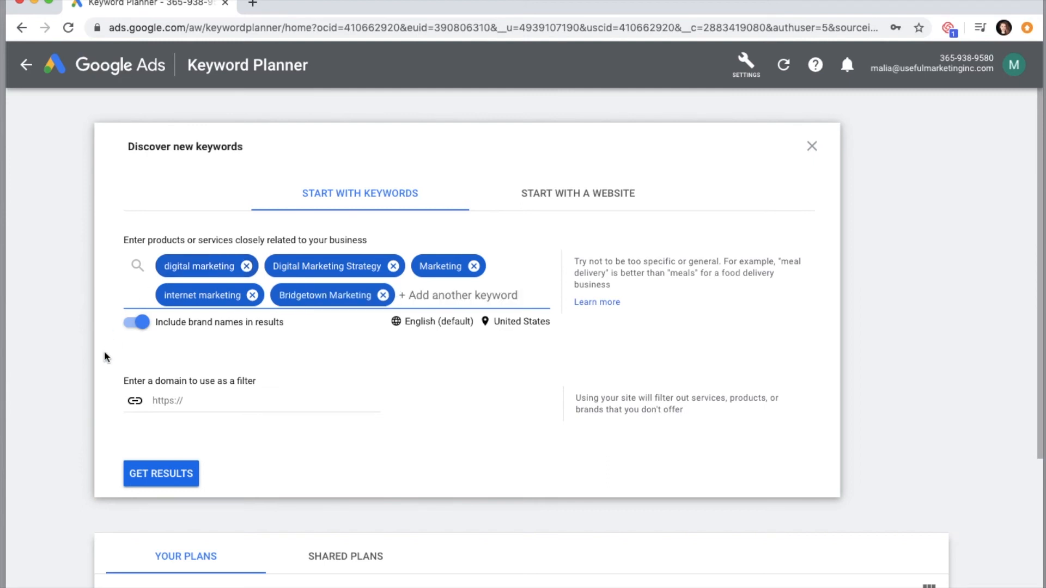
click(176, 406)
text(www.b)
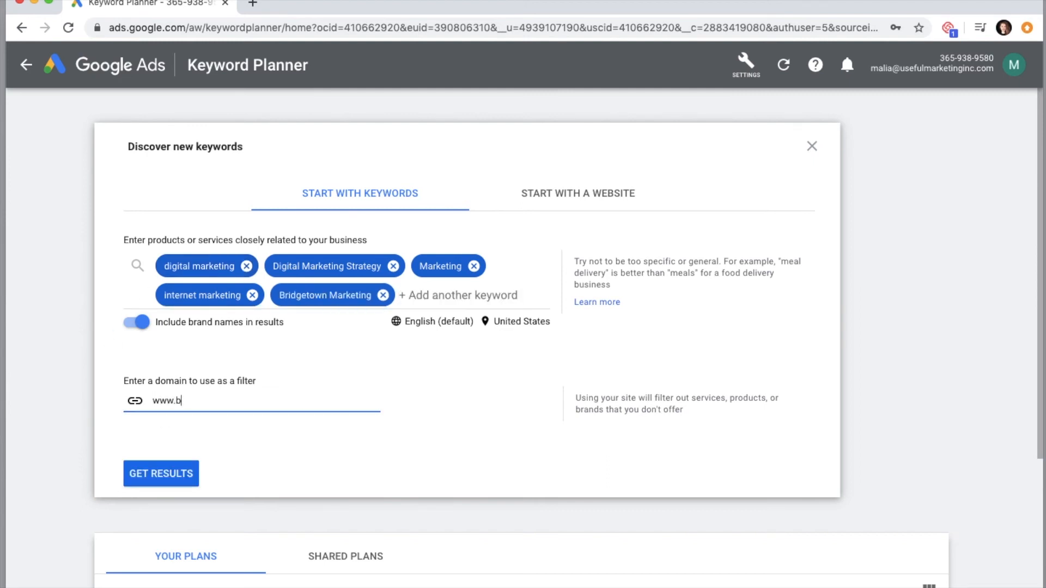
key(BackSpace)
key(BackSpace)
key(BackSpace)
text(https:/)
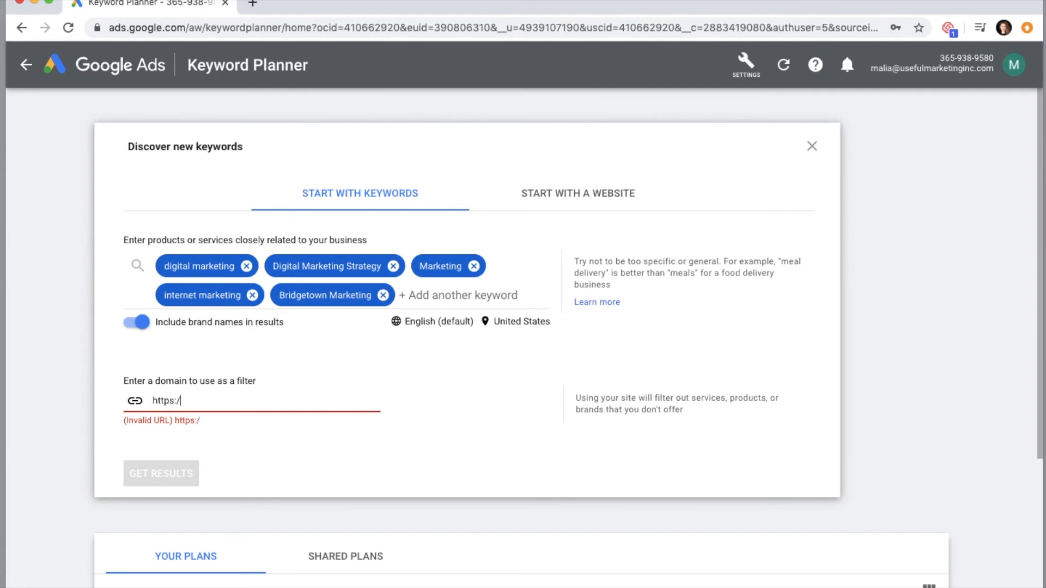
text(/ww.w.bridgetown-marketing.com)
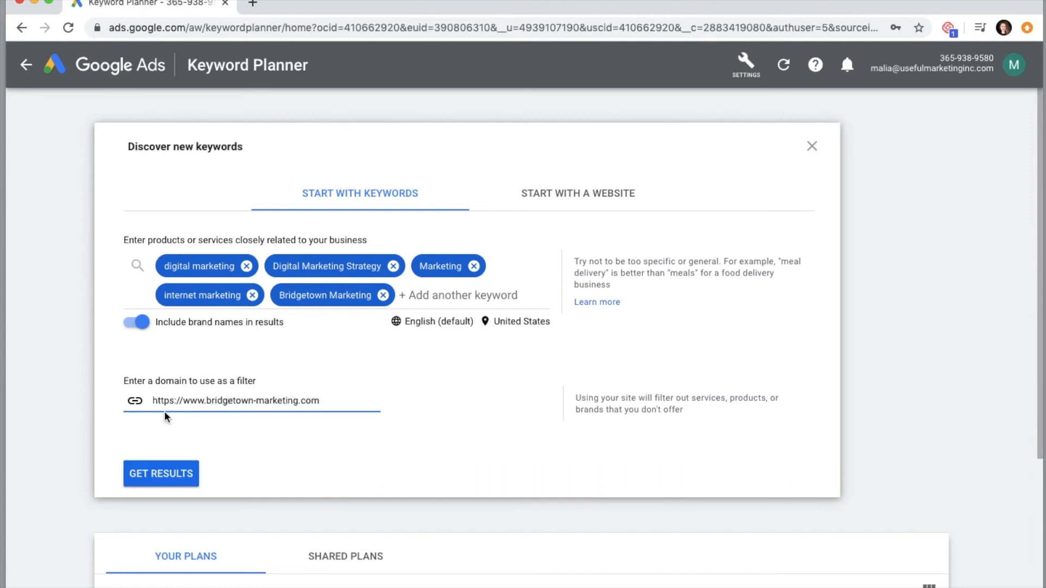
click(140, 472)
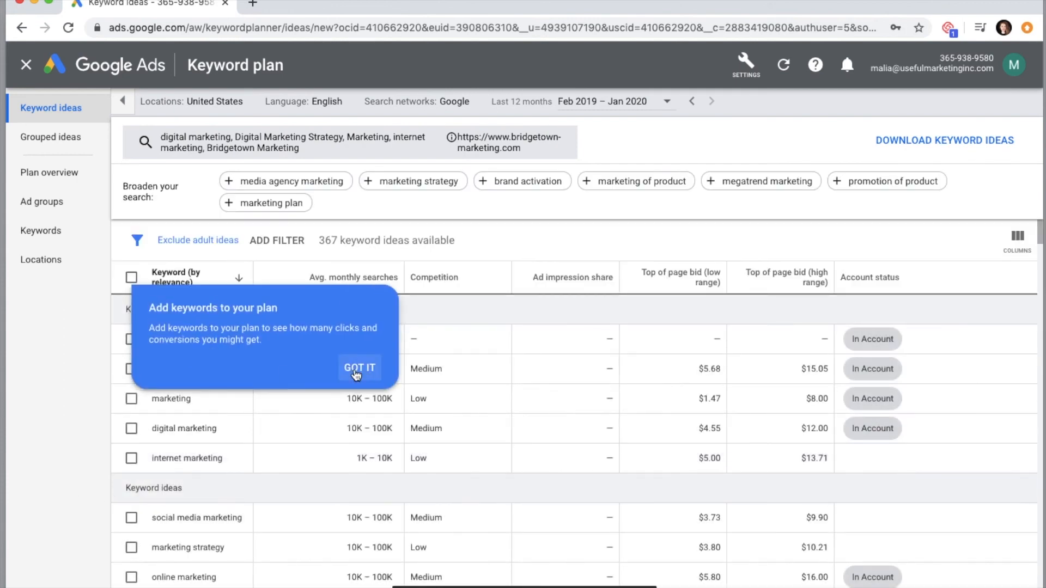
click(357, 374)
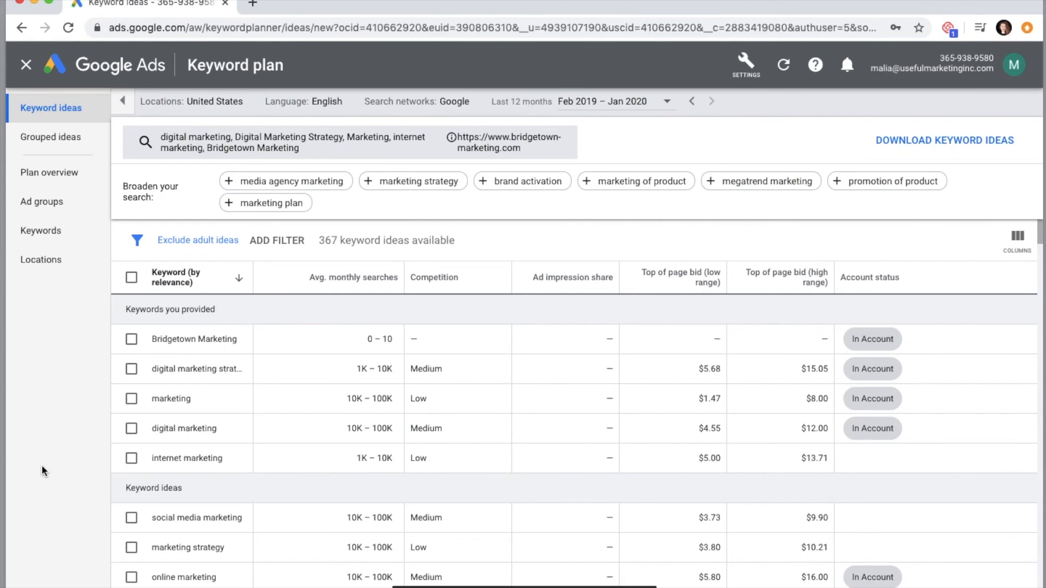
- Examine the provided keywords and keyword ideas, comparing their average monthly searches and competition, including the online marketing strategy idea
scroll(164, 447, down, 2)
scroll(382, 414, up, 2)
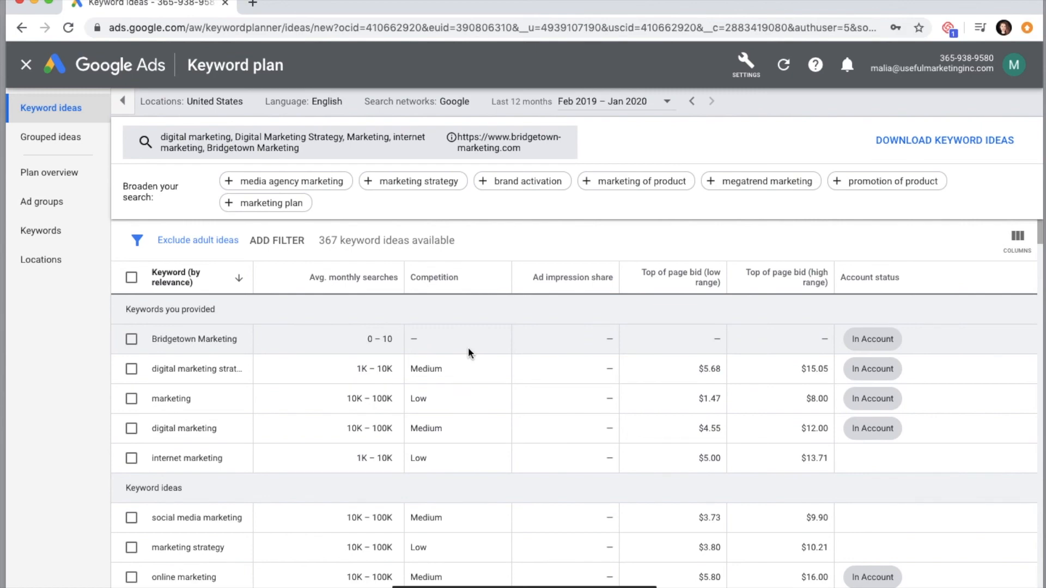
scroll(468, 353, down, 3)
scroll(469, 353, up, 3)
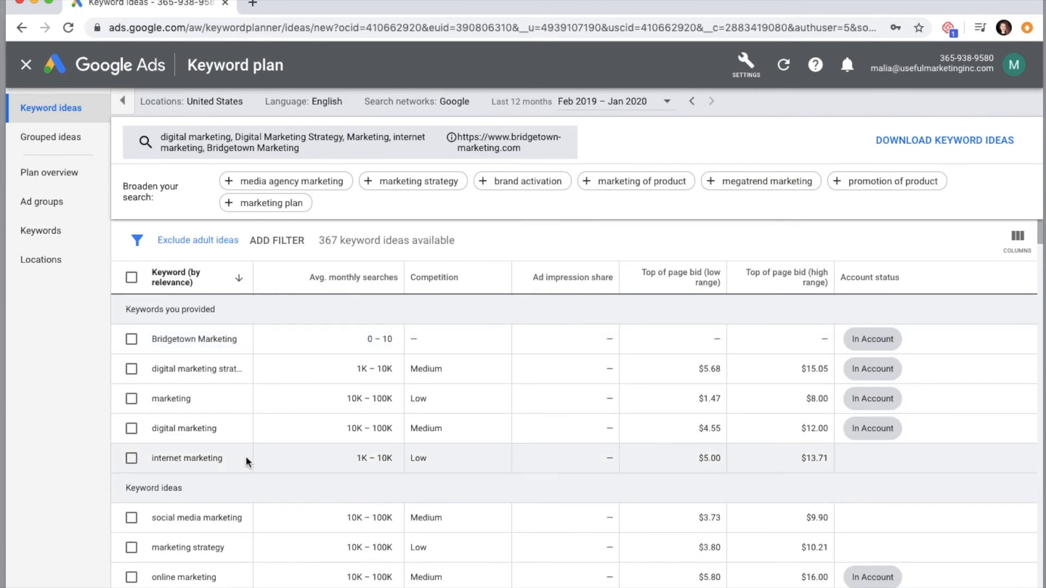
scroll(250, 459, down, 2)
scroll(206, 457, down, 1)
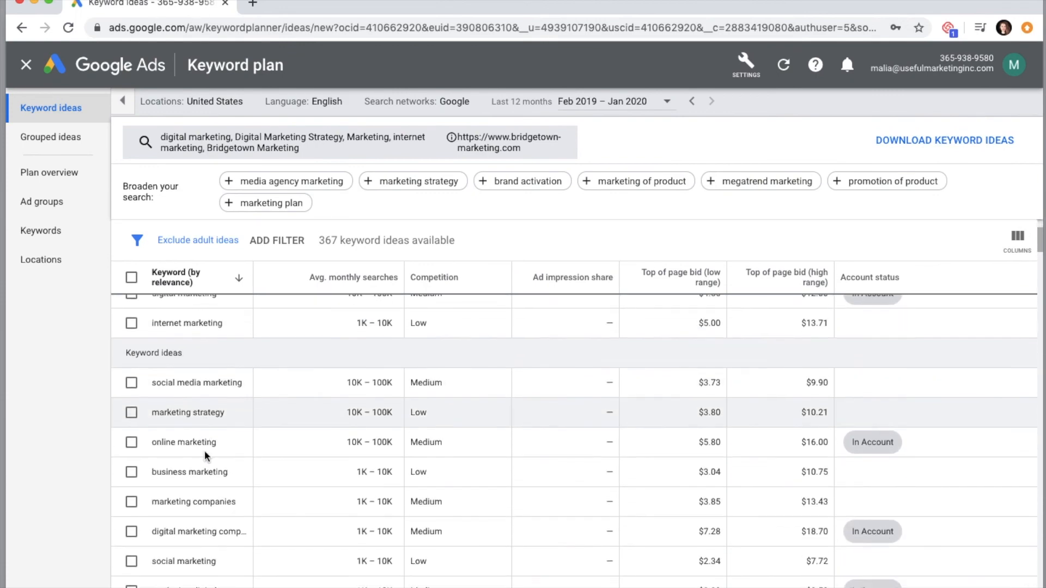
mouse_move(372, 279)
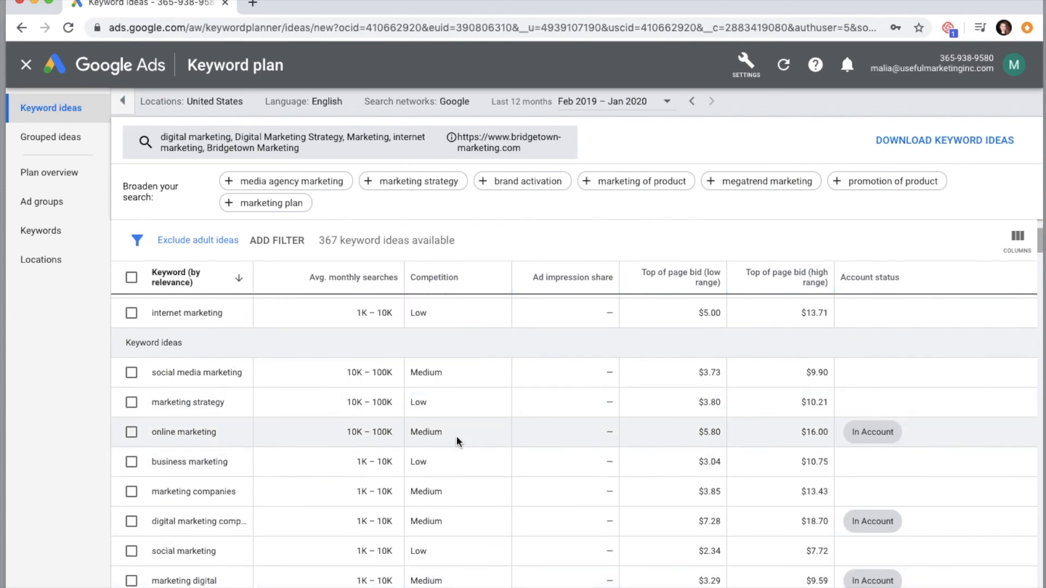
scroll(457, 441, down, 12)
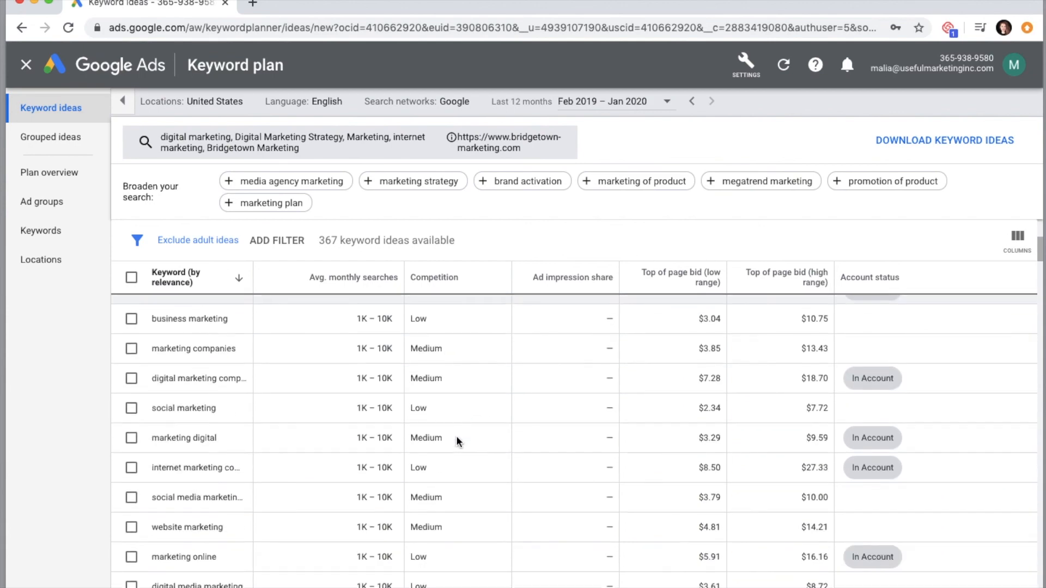
scroll(459, 439, up, 4)
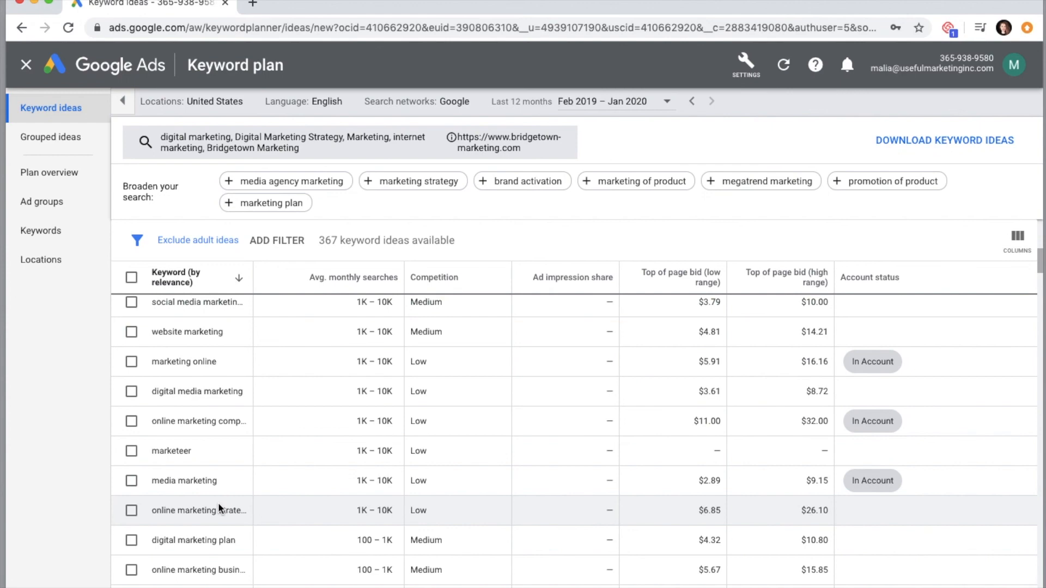
triple_click(171, 514)
- Download the list of keyword ideas
click(975, 140)
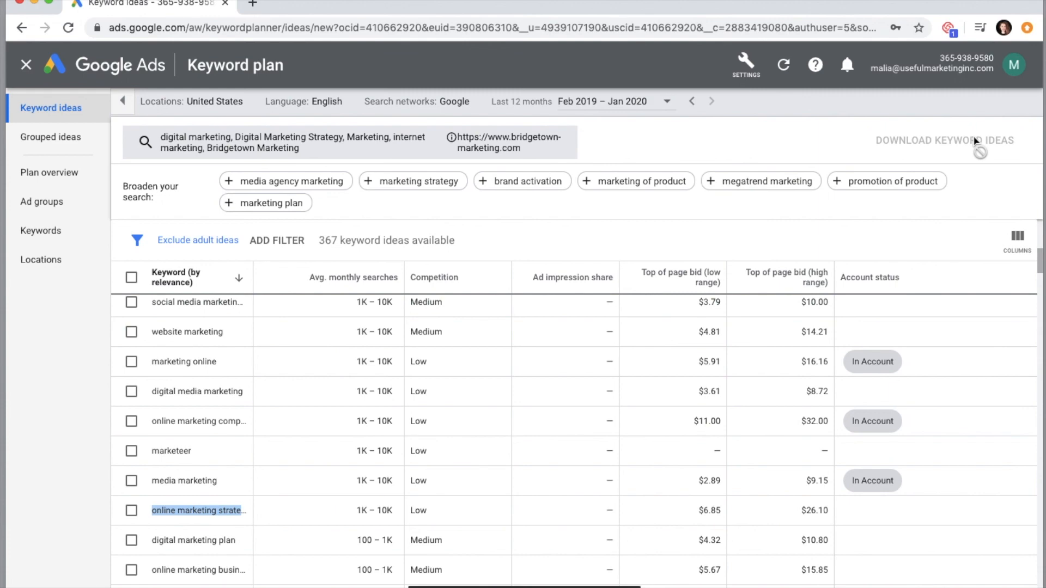